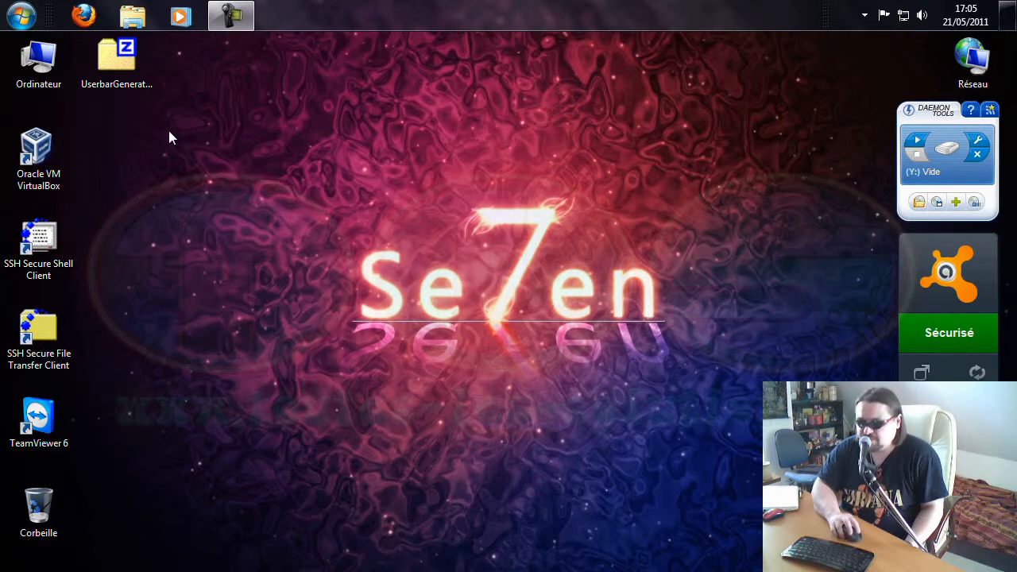
Extract the UserbarGenerator0.9.zip archive on the desktop into its own UserbarGenerator0.9 folder with 7-Zip
click(117, 59)
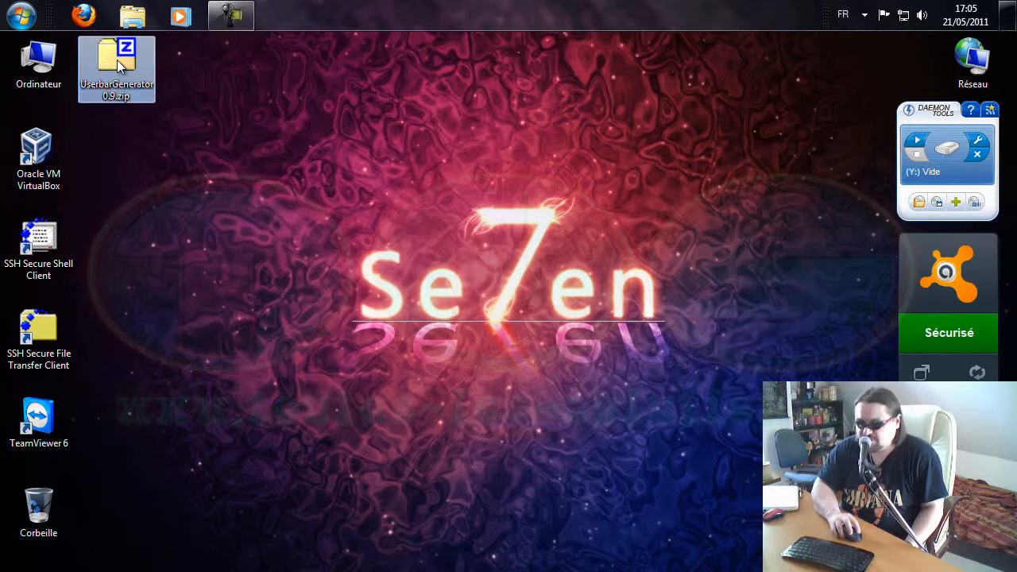
right_click(117, 59)
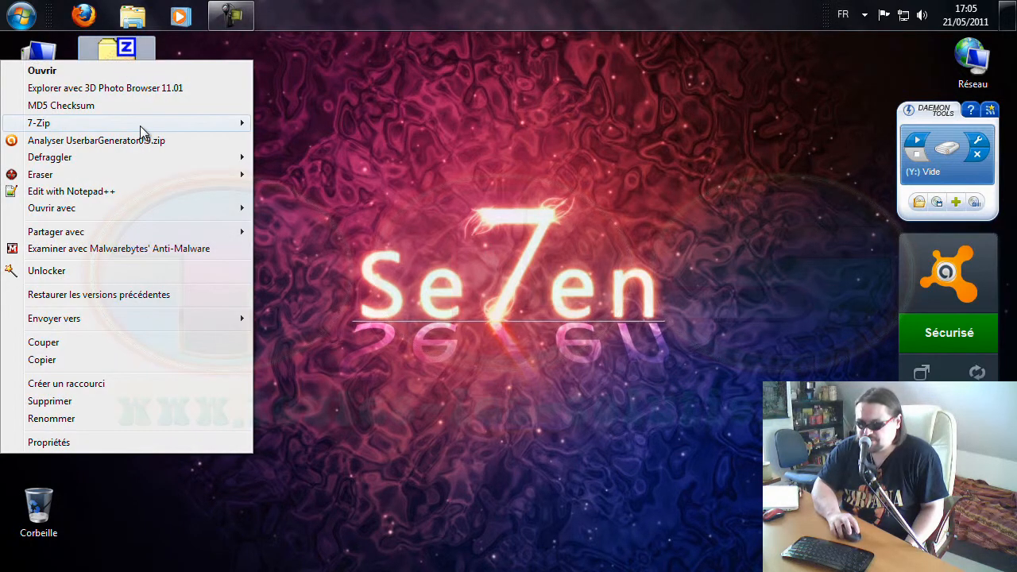
mouse_move(140, 126)
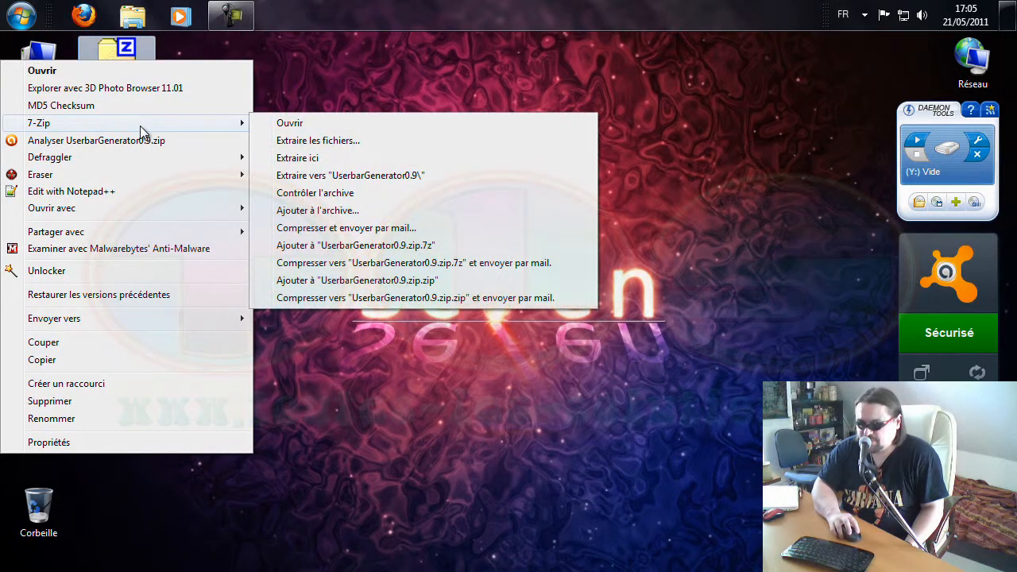
click(365, 176)
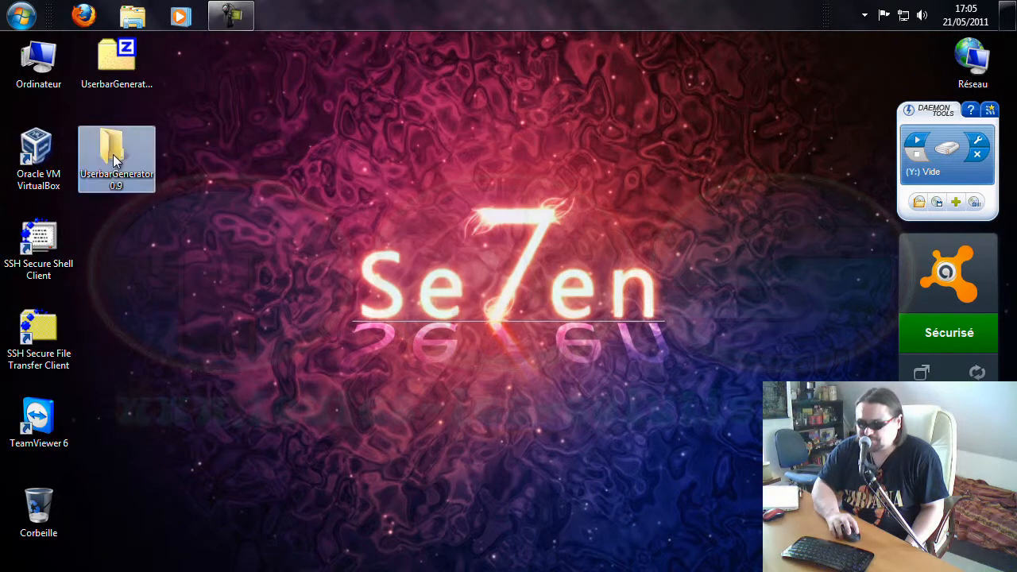
Install Userbar Generator from the extracted folder with the default setup options and launch it when setup finishes
double_click(115, 159)
click(174, 156)
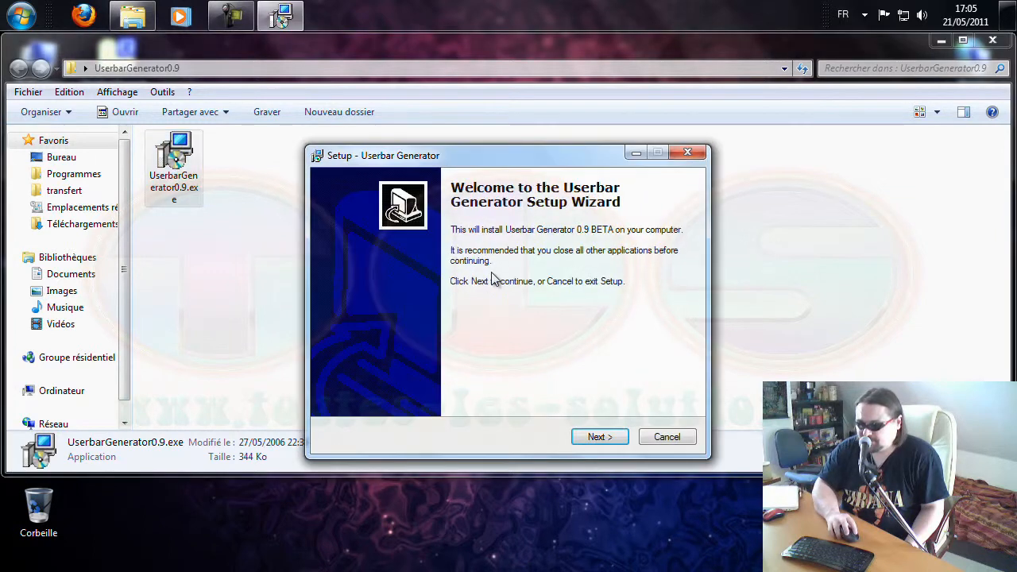
click(599, 437)
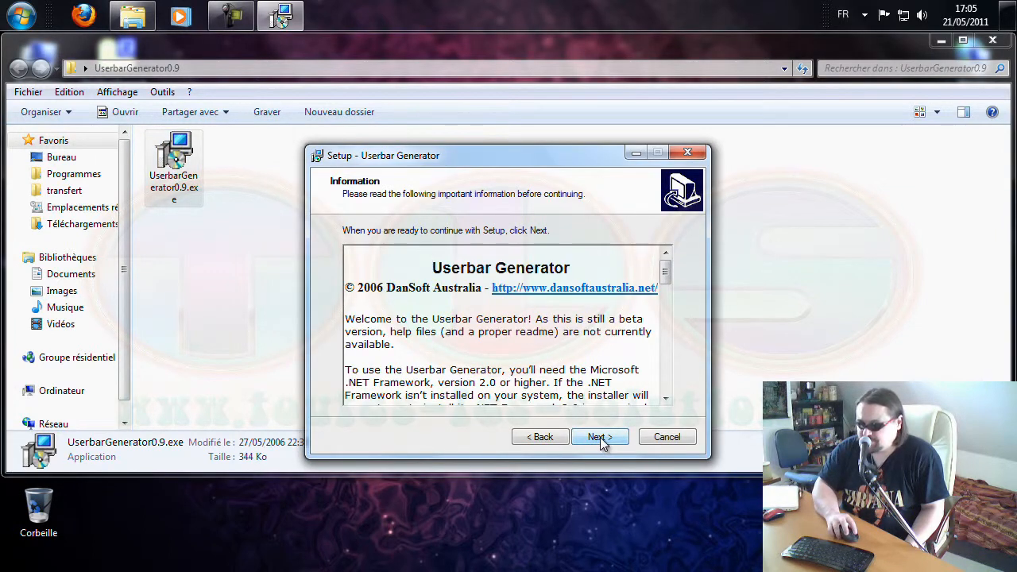
click(600, 437)
click(601, 437)
click(600, 437)
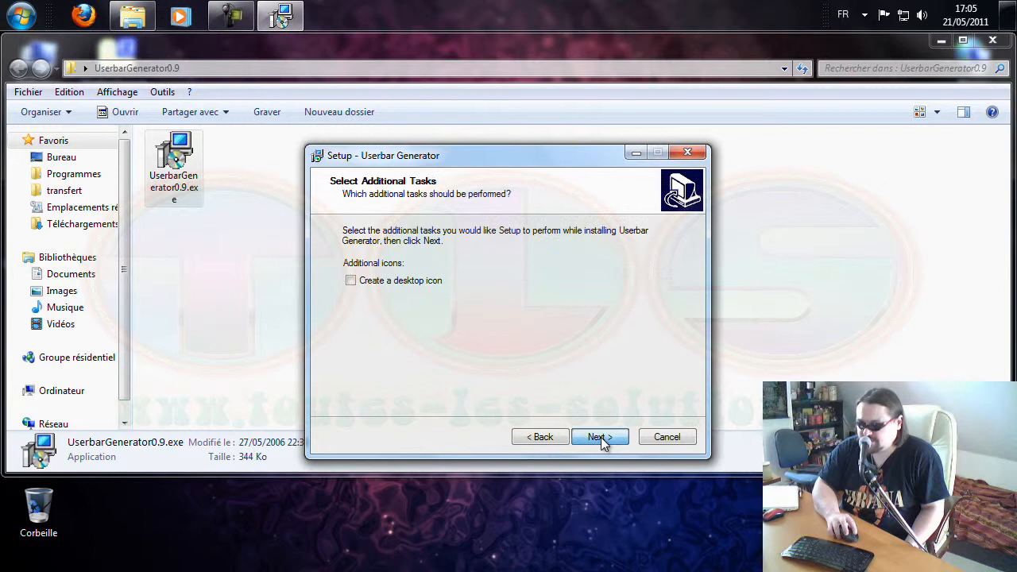
click(601, 437)
click(601, 436)
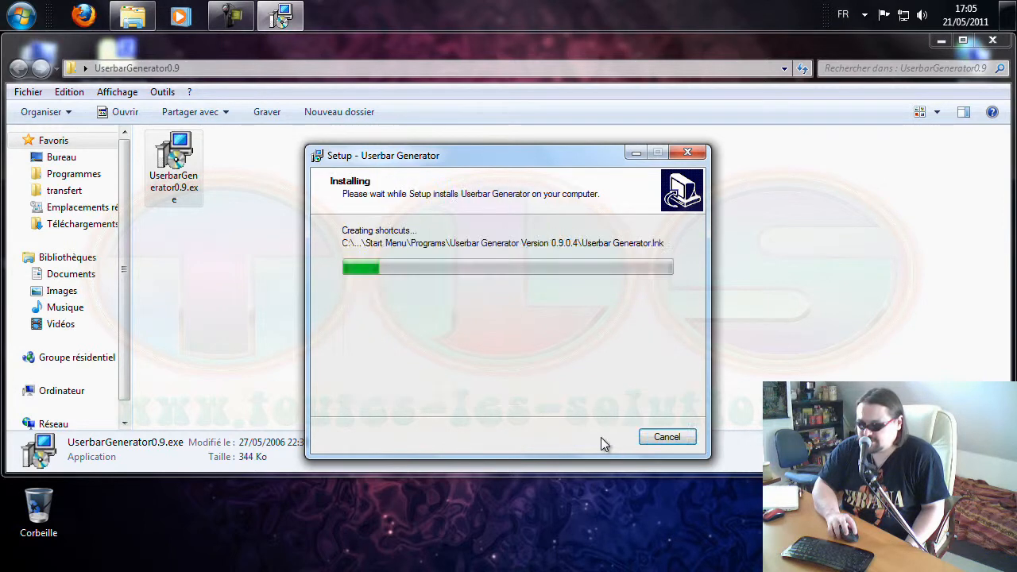
click(992, 40)
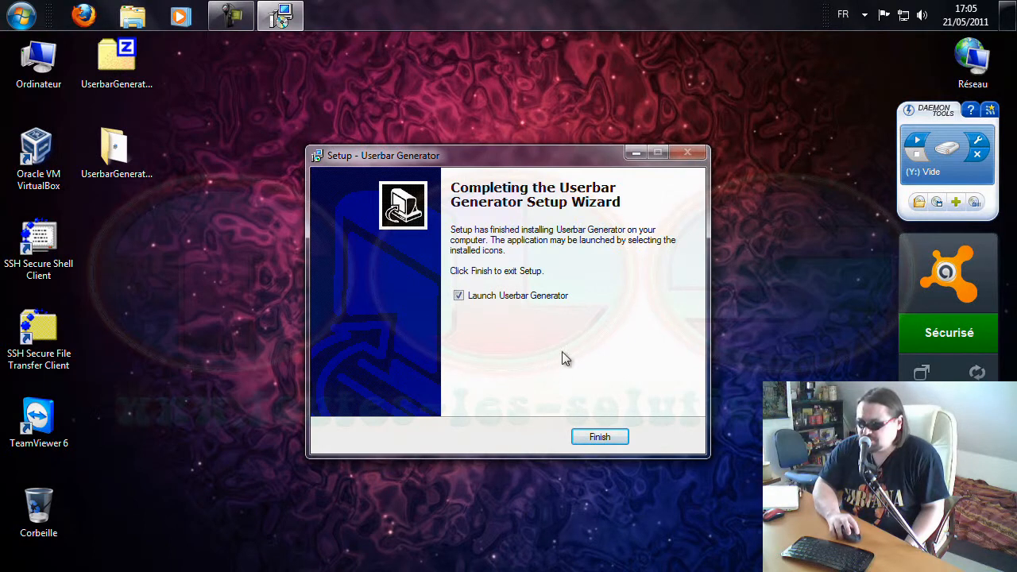
click(598, 438)
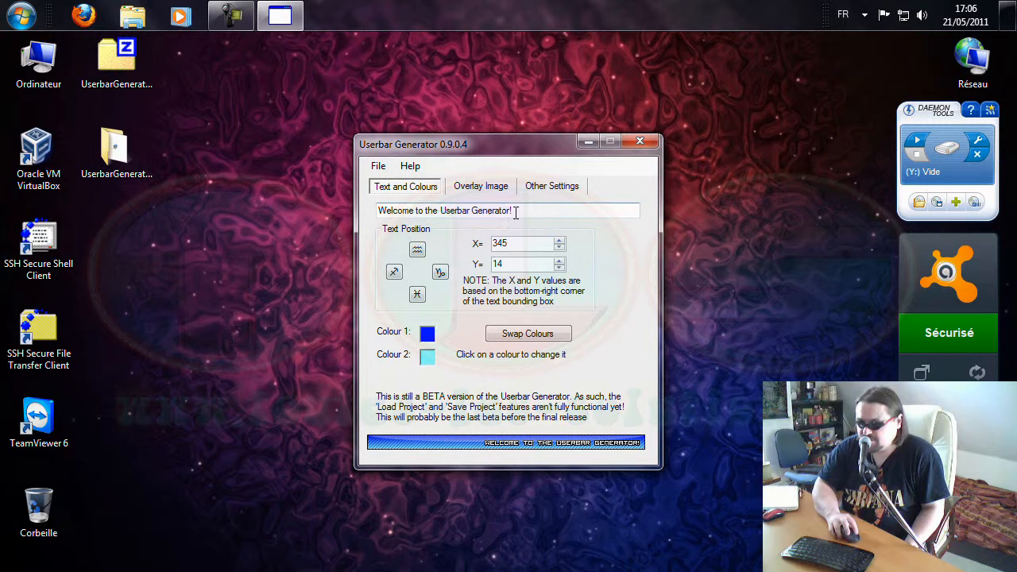
Replace the userbar's welcome text with "Skype User" and try shifting the text vertically
drag(528, 210, 376, 210)
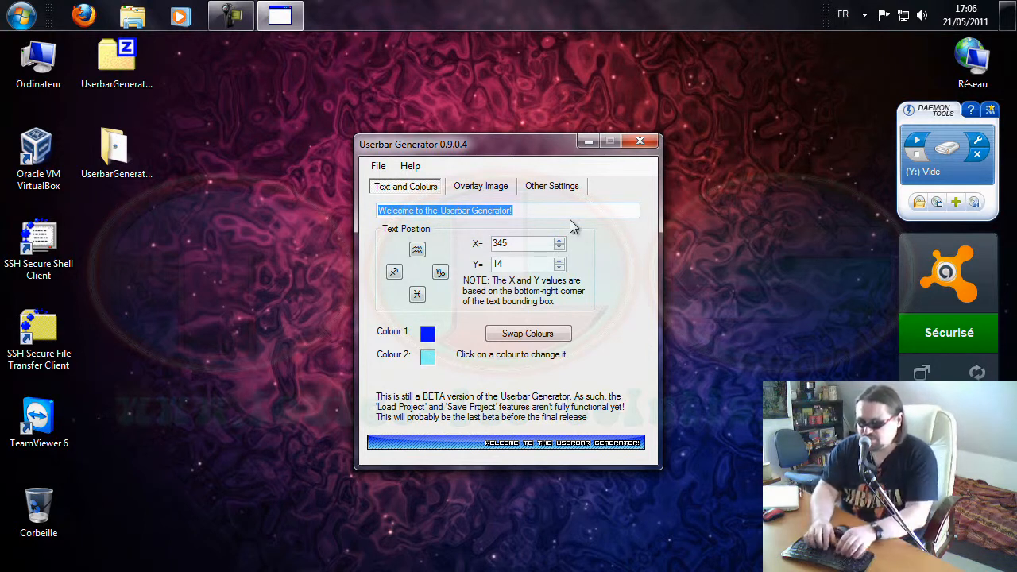
text(Skype User)
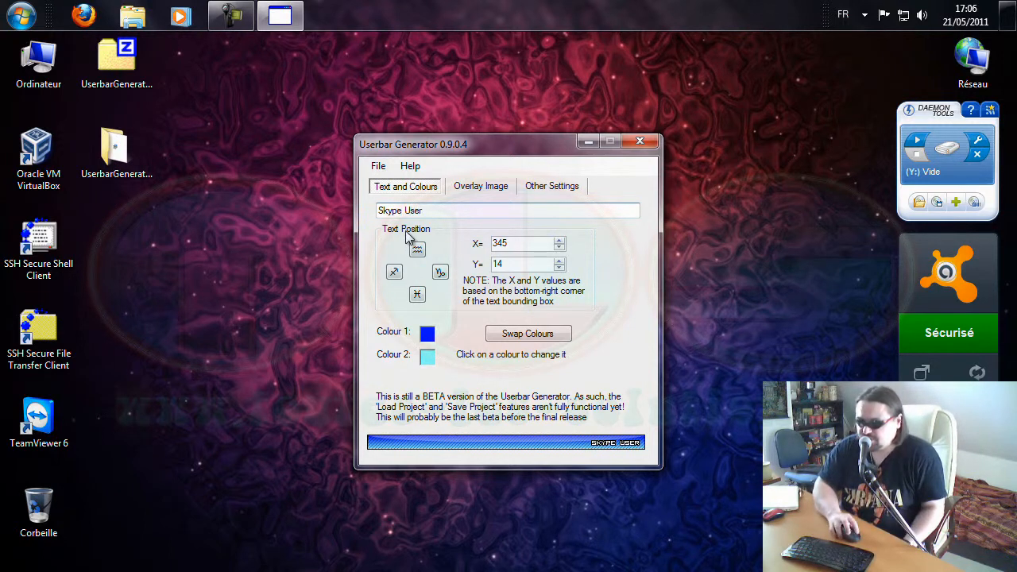
click(417, 294)
click(417, 249)
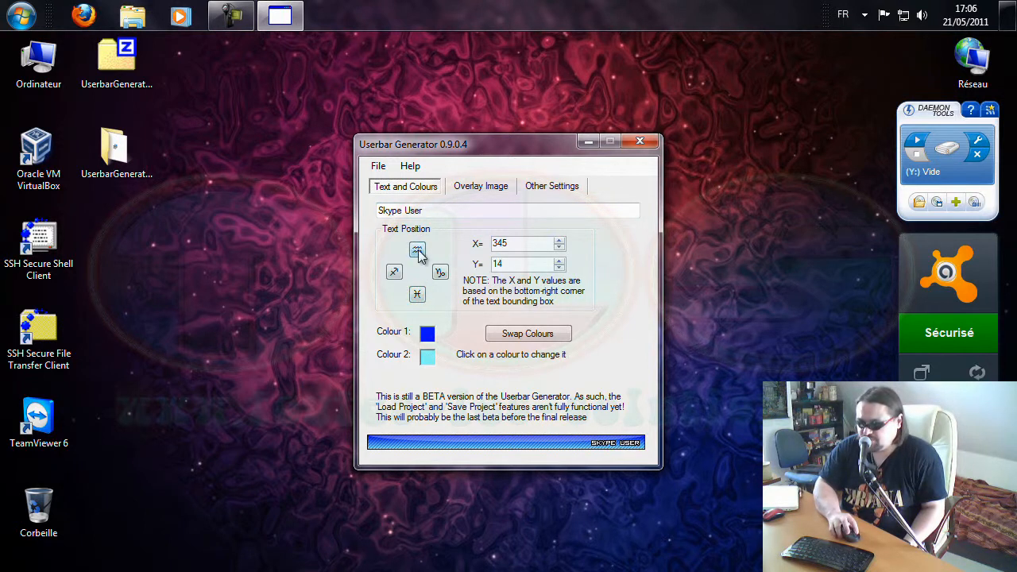
click(418, 296)
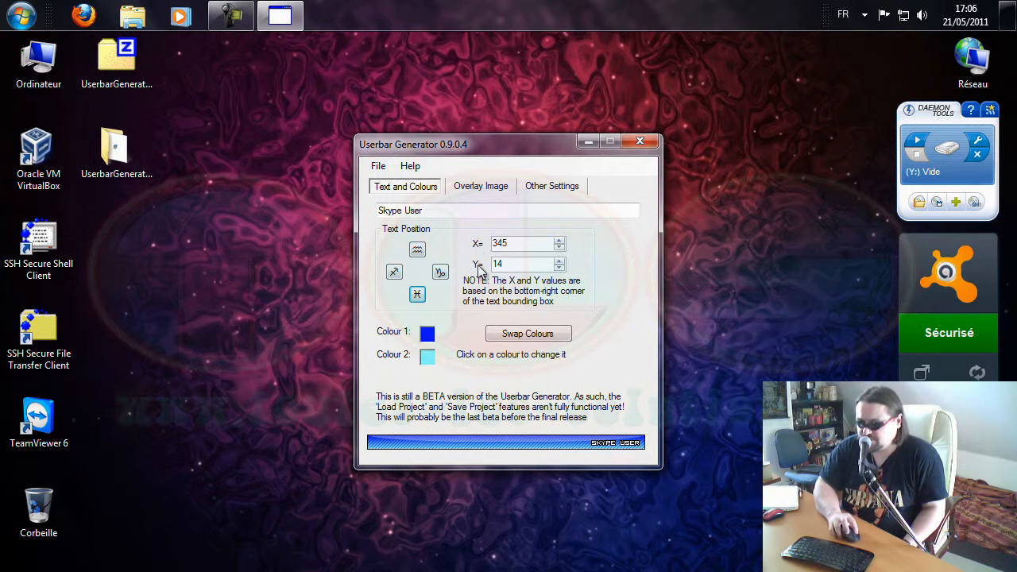
Set Colour 1 of the userbar to the lighter azure blue from the basic colours
click(429, 337)
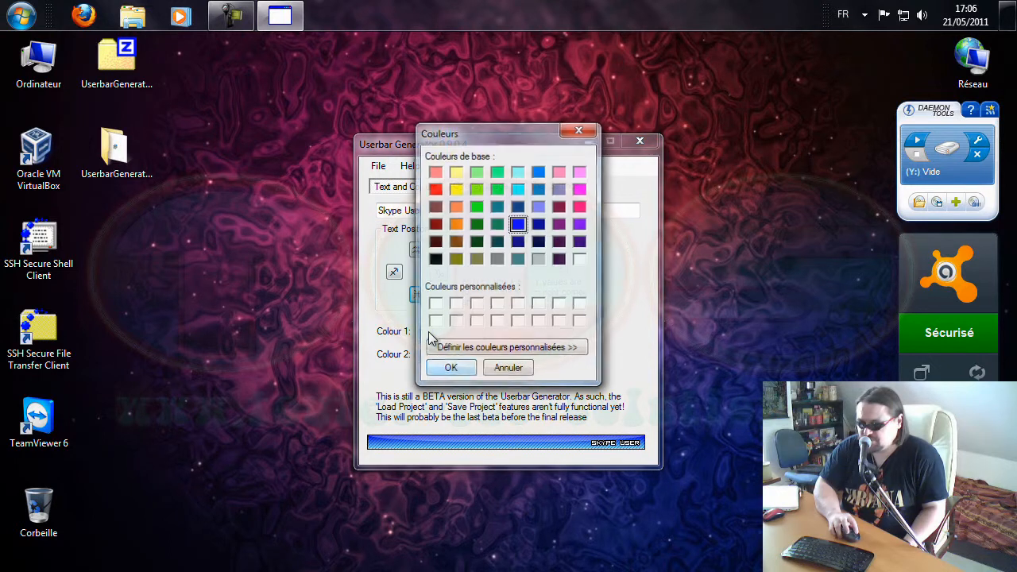
click(538, 172)
click(451, 368)
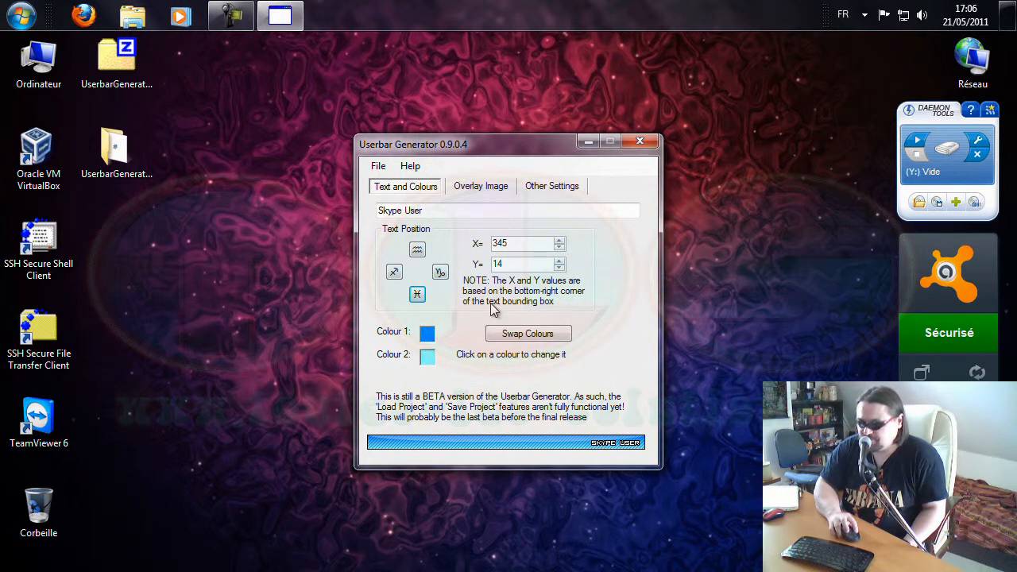
Leave Userbar Generator minimised on its overlay image settings and launch IcoFX 1.6.4, dismissing the tip of the day
click(478, 189)
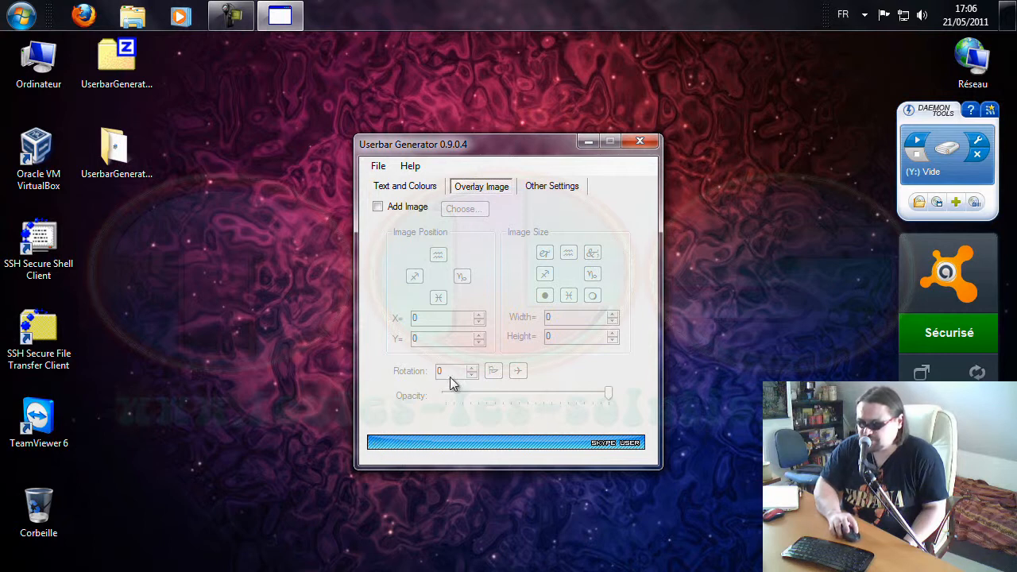
click(589, 147)
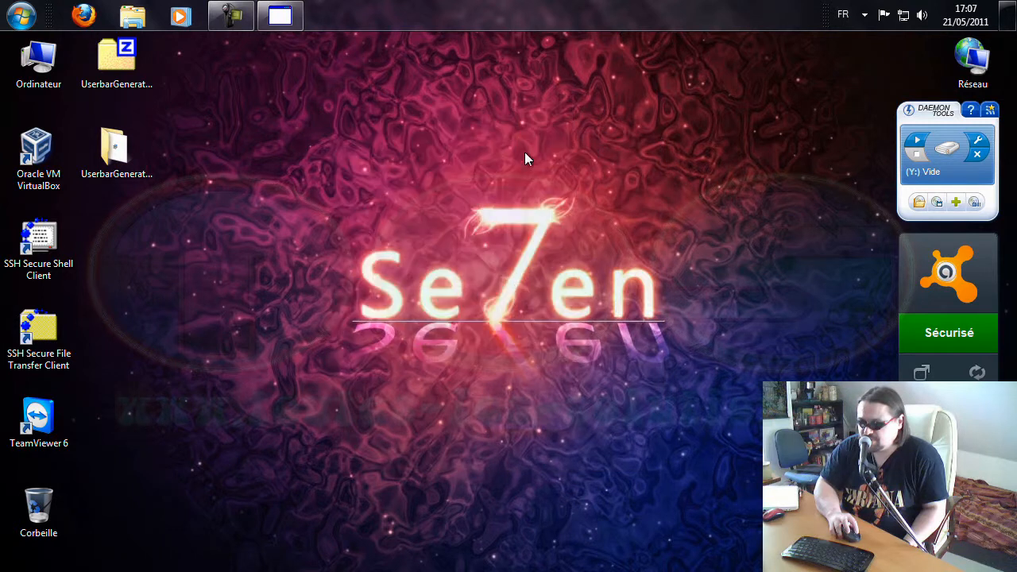
click(22, 16)
click(113, 366)
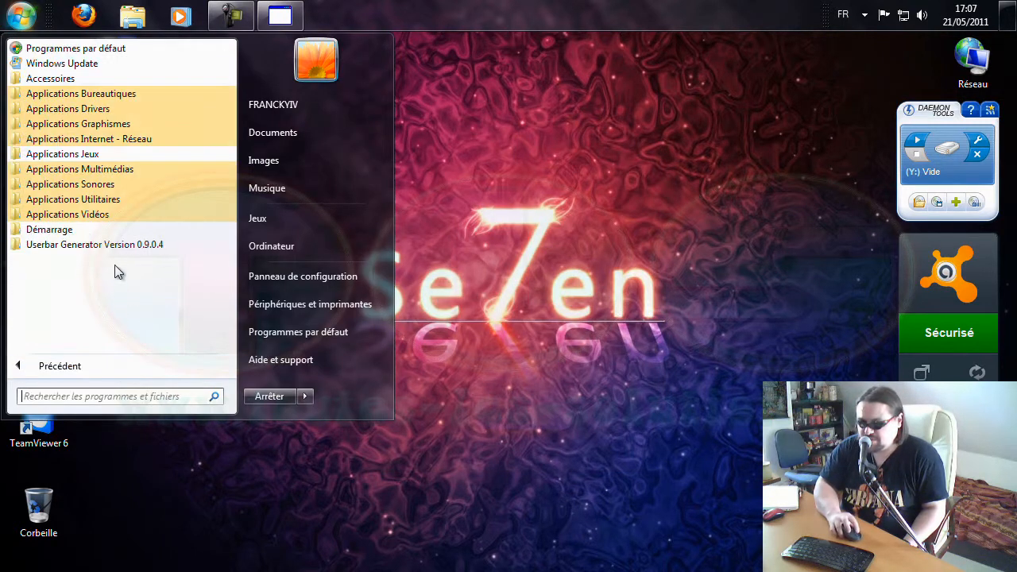
click(124, 124)
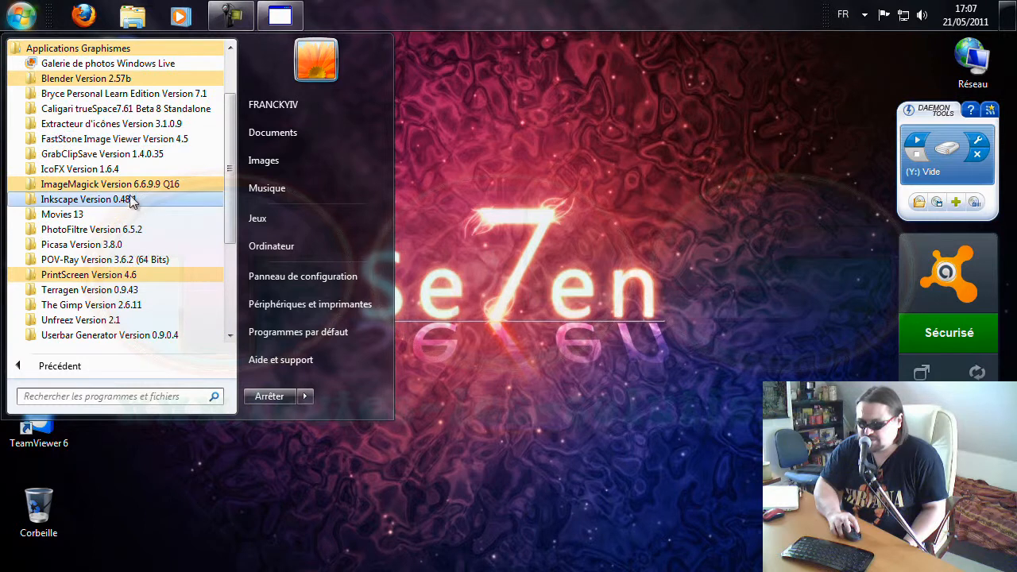
click(127, 167)
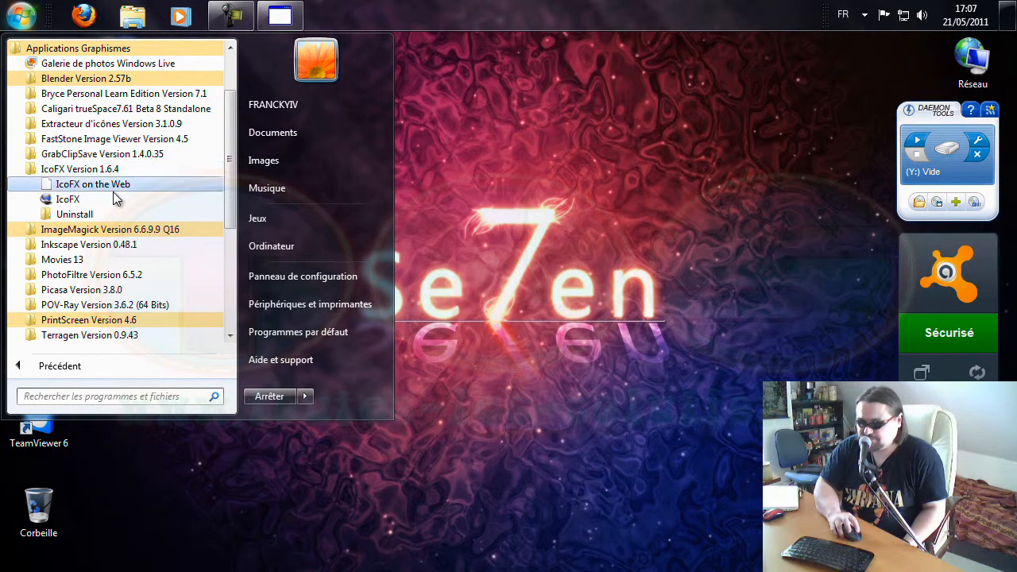
click(113, 196)
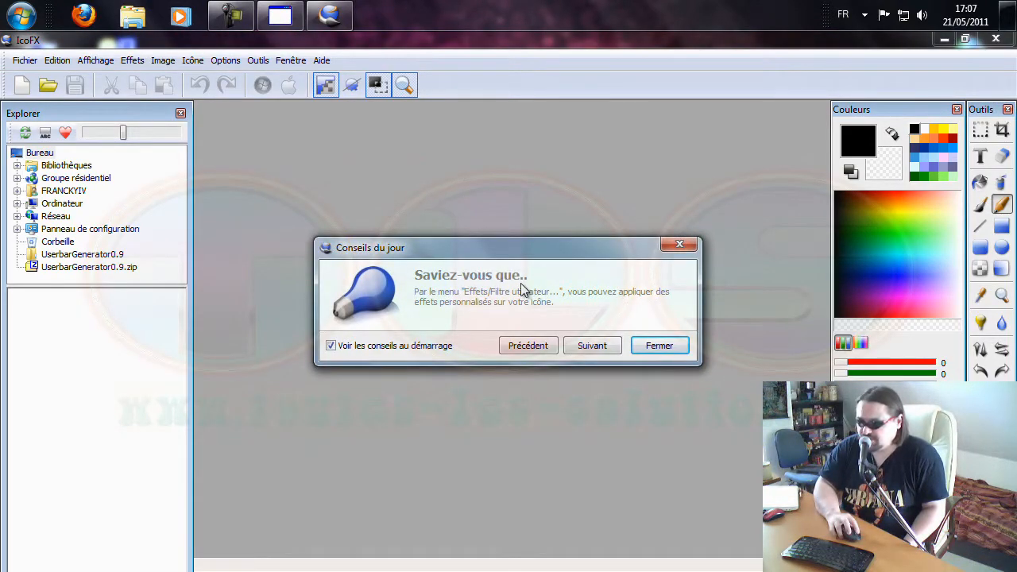
click(658, 345)
Start opening a file in IcoFX and browse to the Skype\Phone folder inside Program Files (x86) on drive C
click(25, 60)
click(44, 96)
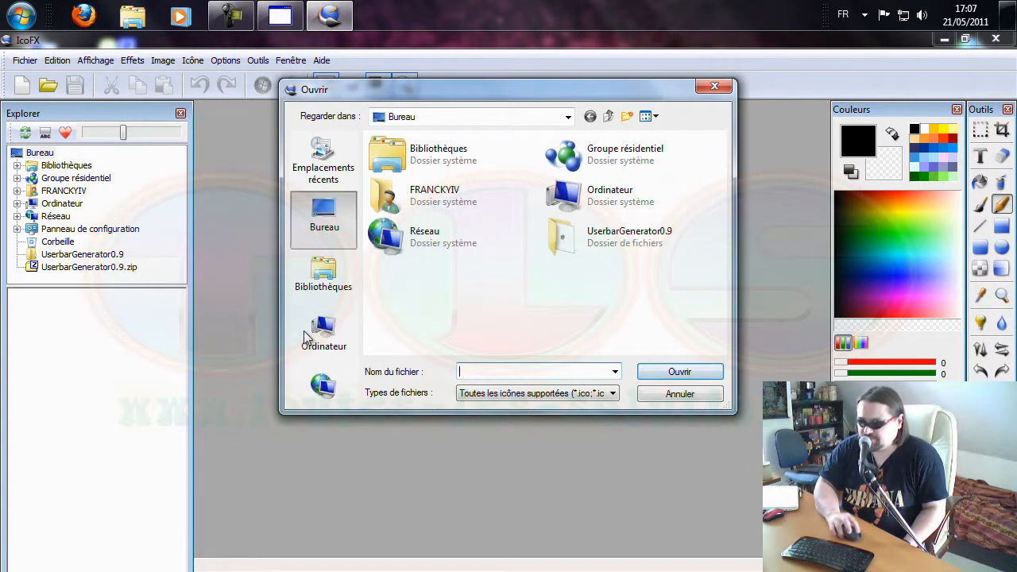
click(310, 337)
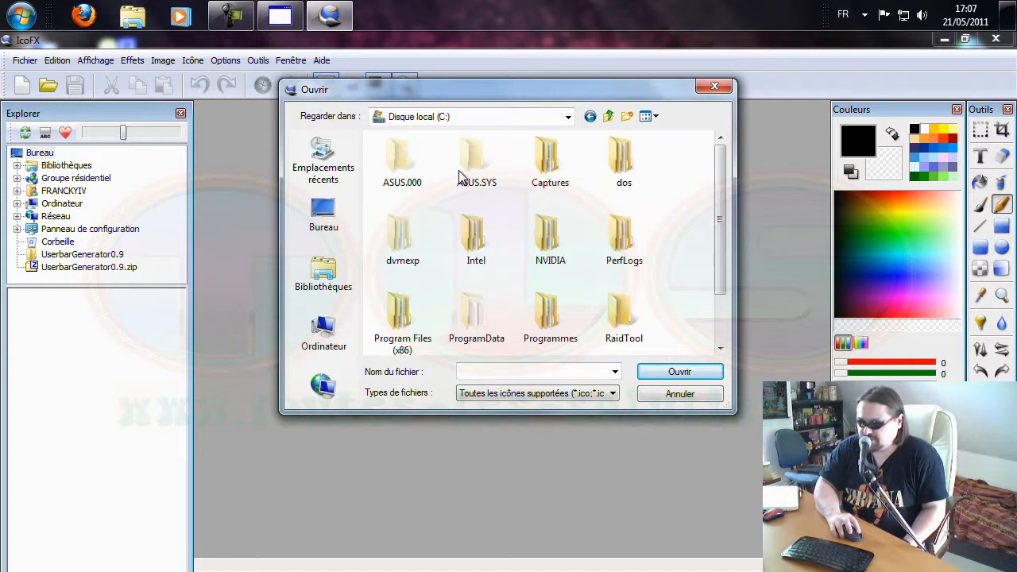
double_click(409, 324)
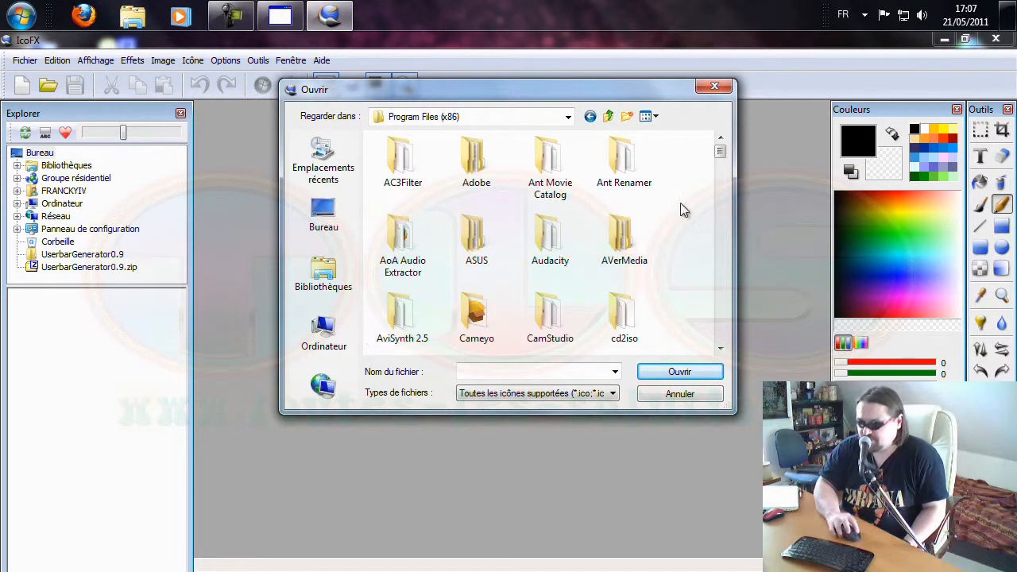
drag(718, 152, 722, 278)
double_click(549, 208)
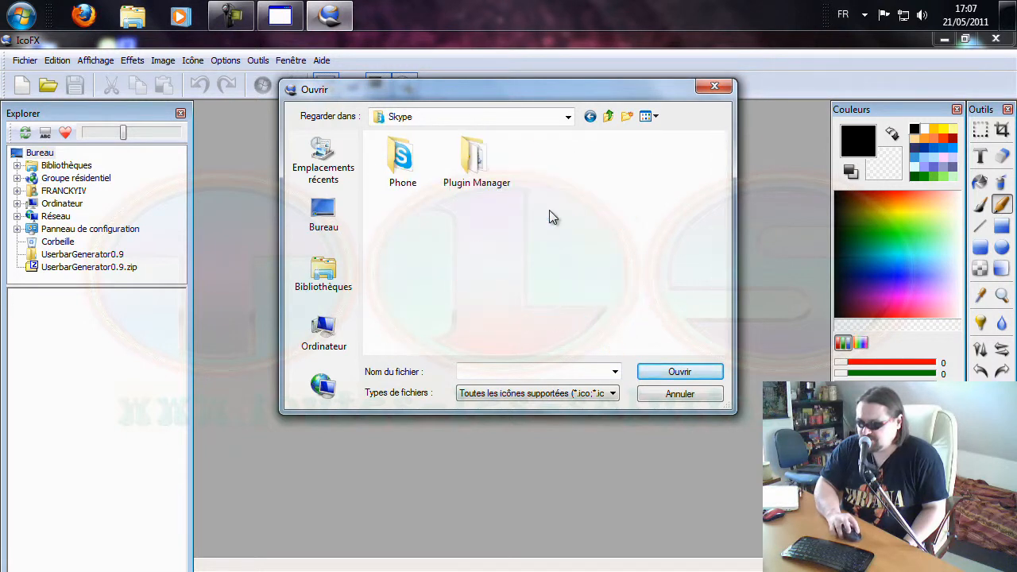
double_click(407, 163)
Filter the Phone folder with *.* to list all files, open Skype.exe and extract its first icon
click(497, 371)
text(*)
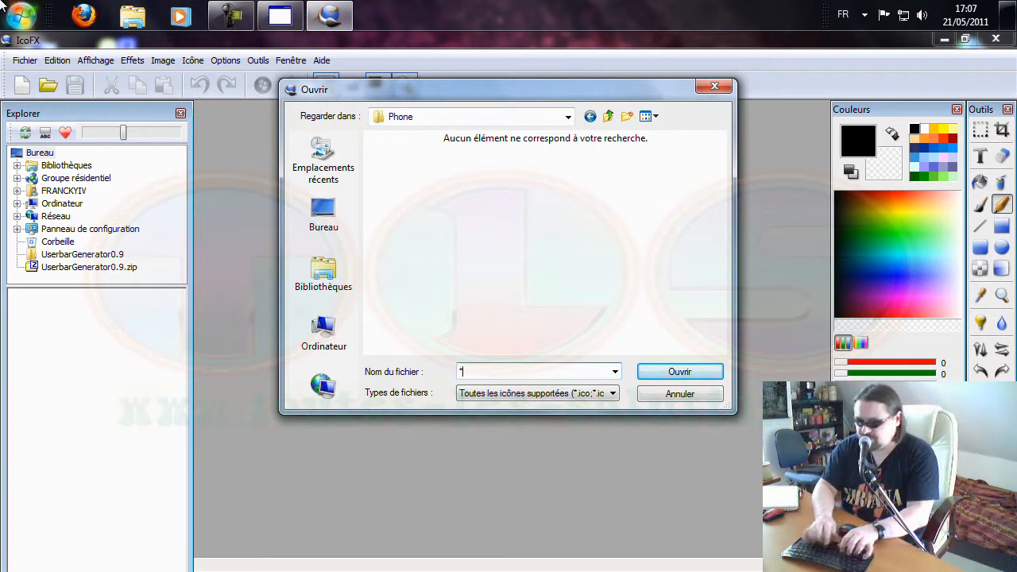
text(.*)
key(Return)
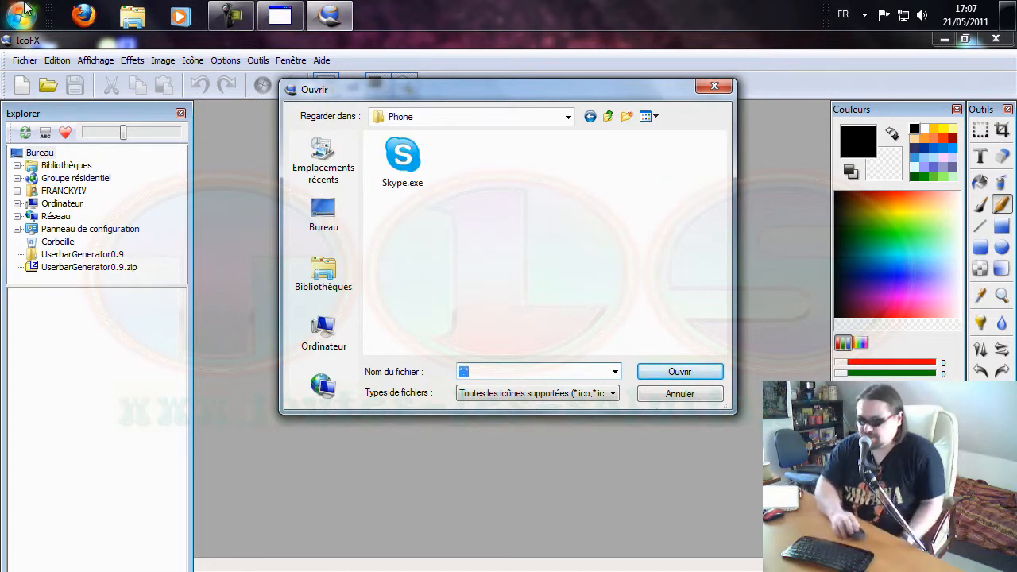
double_click(403, 158)
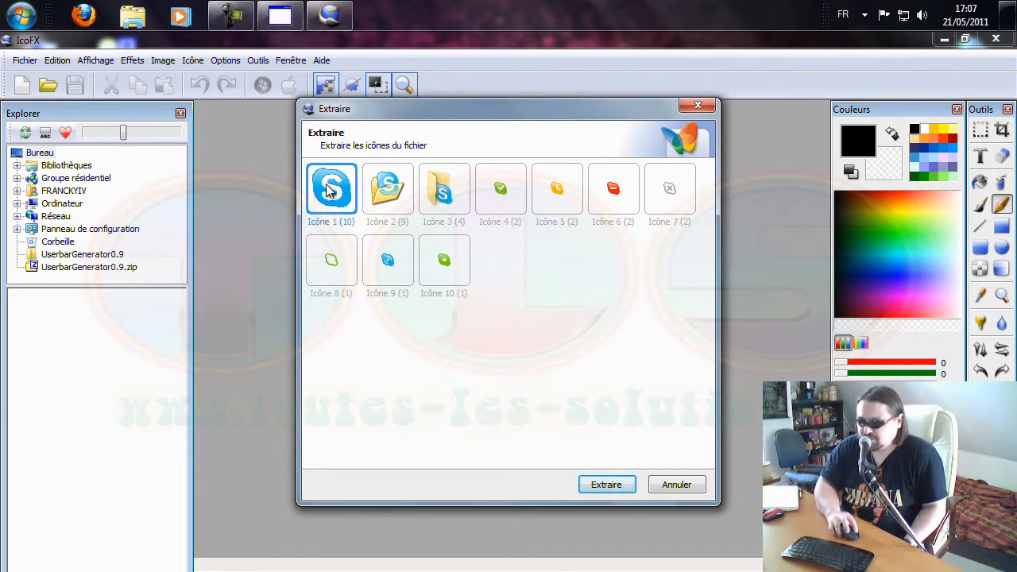
click(607, 486)
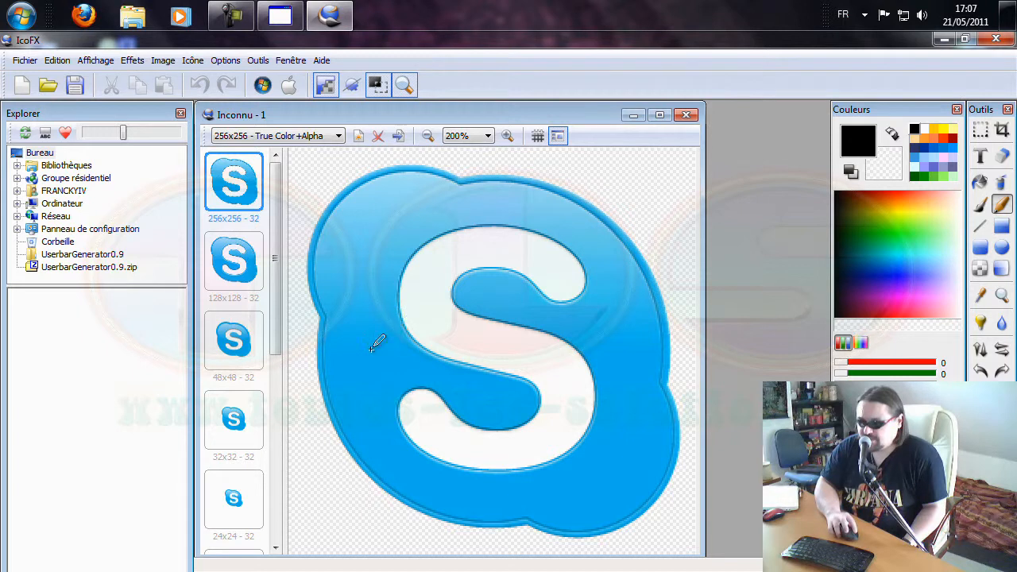
Export the 24x24 32-bit version of the extracted icon to the desktop as a PNG image named skype.png
drag(279, 334, 279, 413)
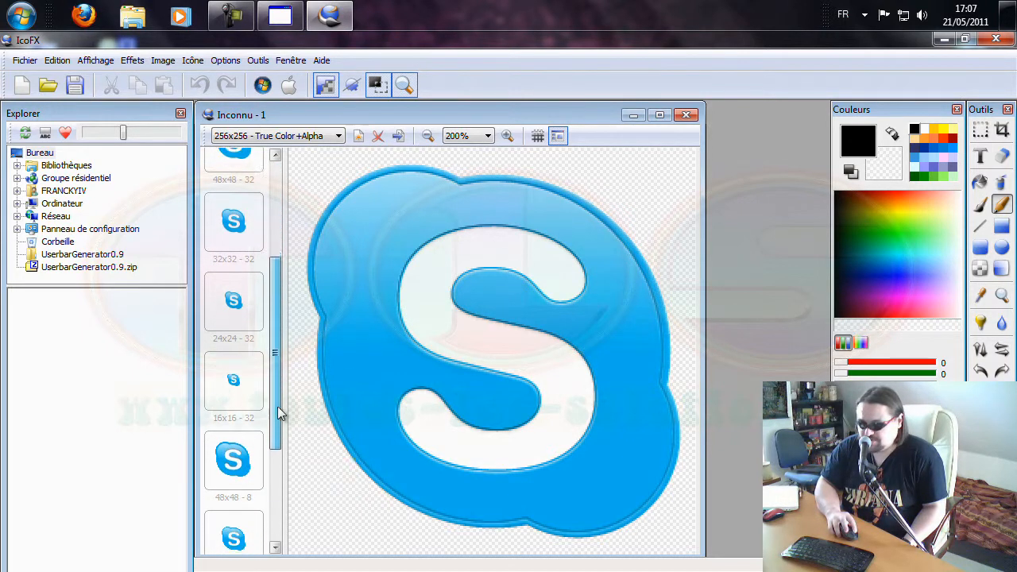
click(231, 308)
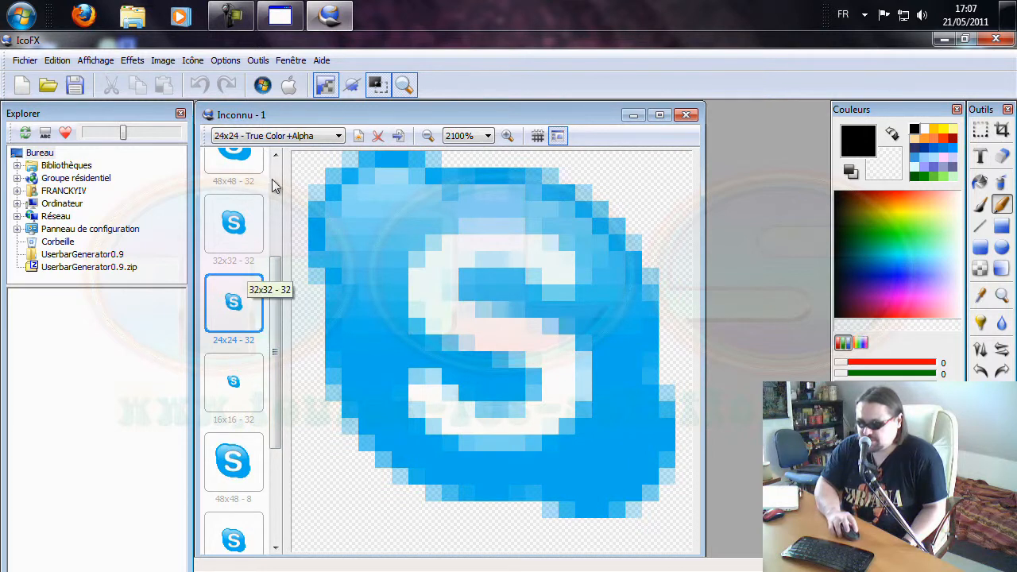
click(24, 62)
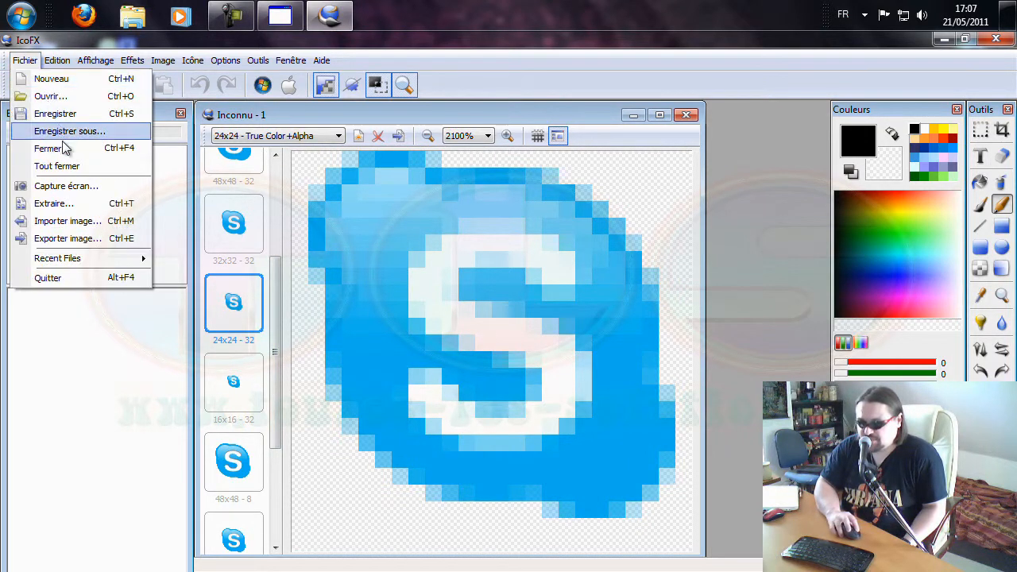
click(82, 239)
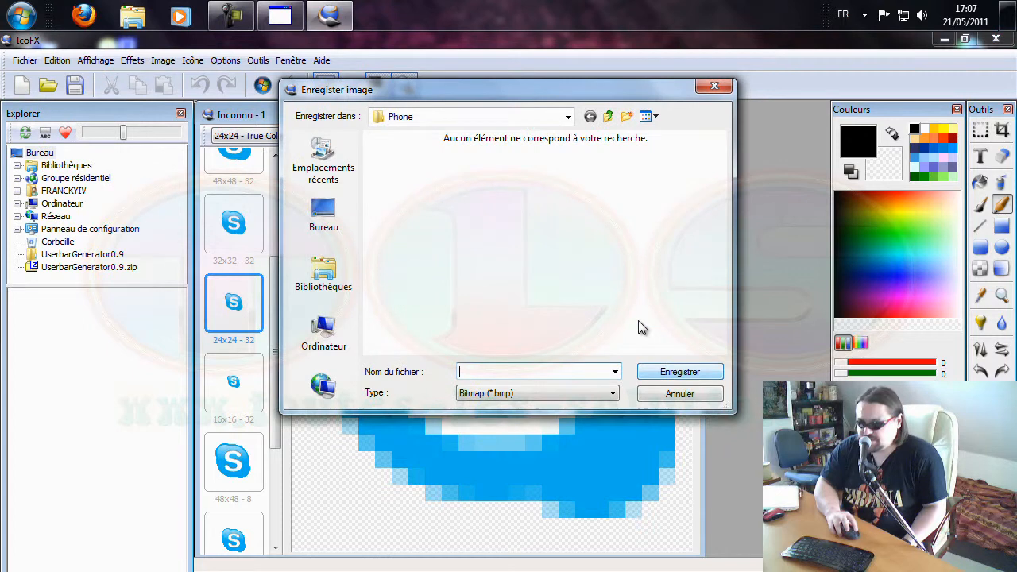
click(323, 216)
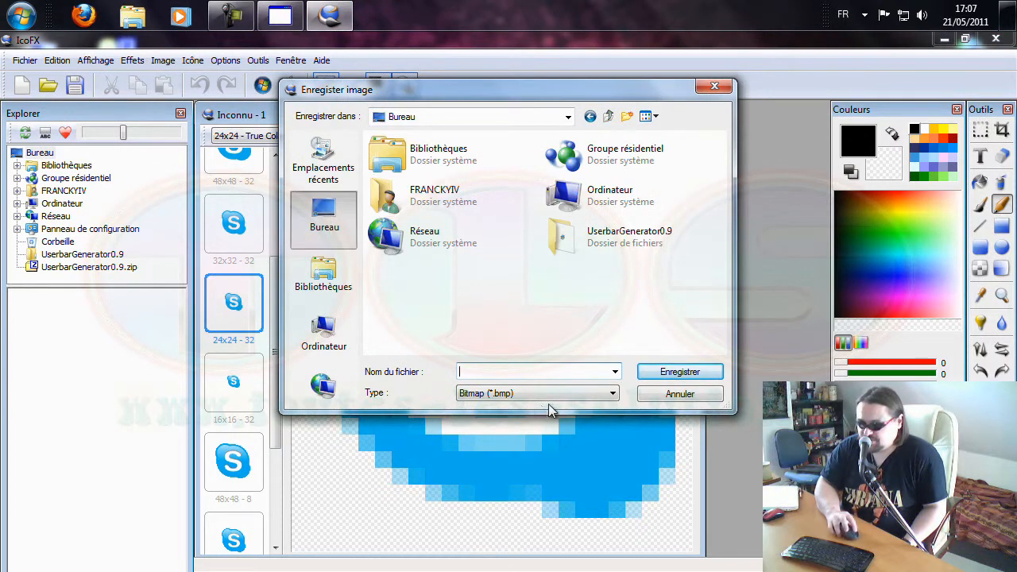
click(601, 399)
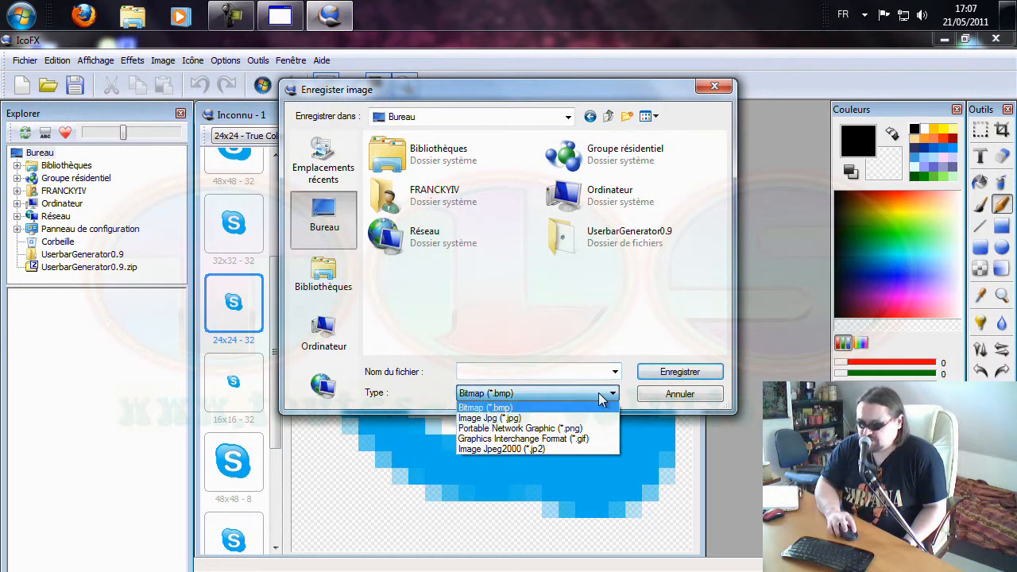
click(545, 428)
click(496, 369)
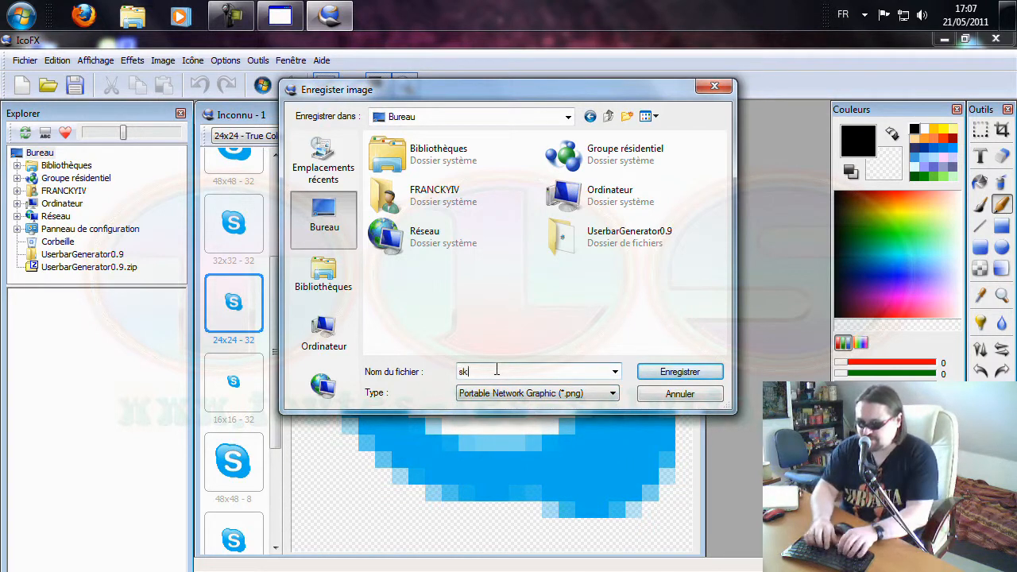
text(skype.png)
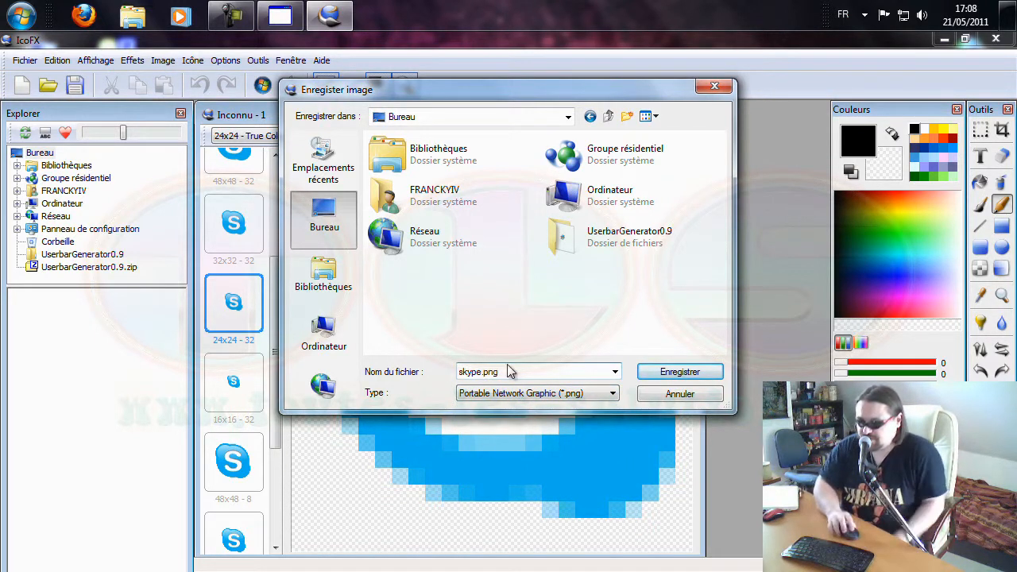
click(668, 374)
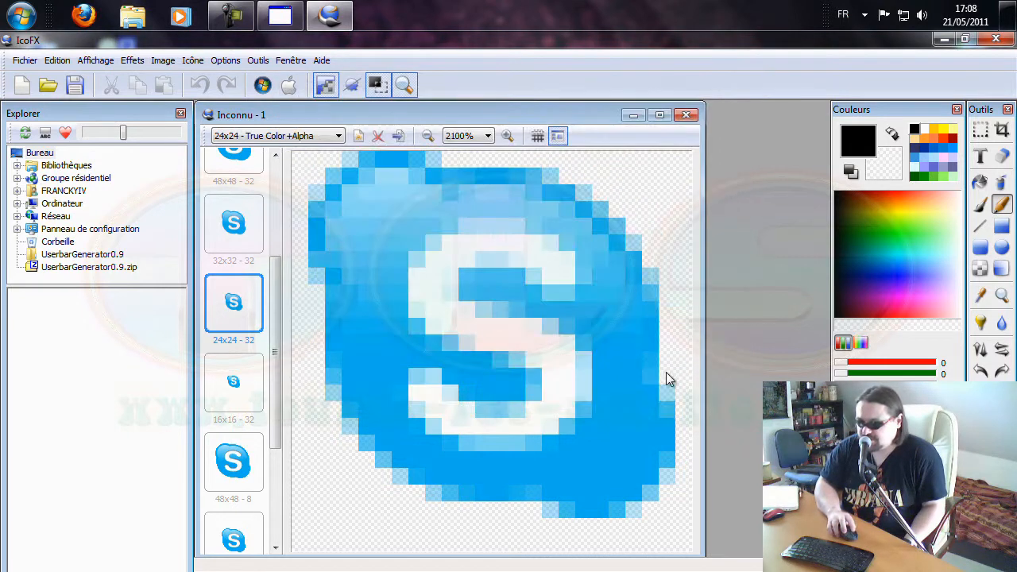
Close IcoFX without saving the extracted icon and bring Userbar Generator back up
click(1005, 43)
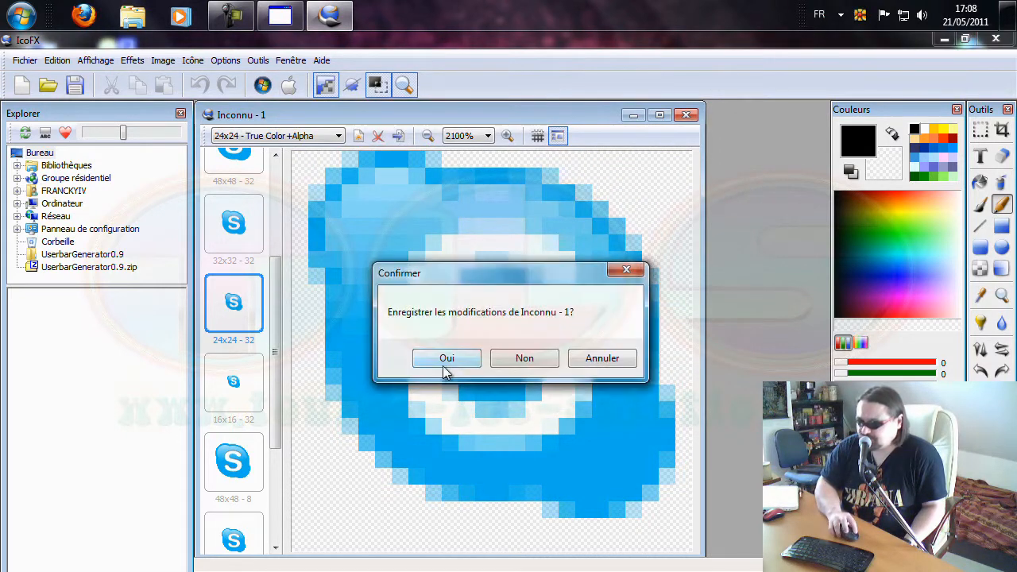
click(522, 358)
click(280, 17)
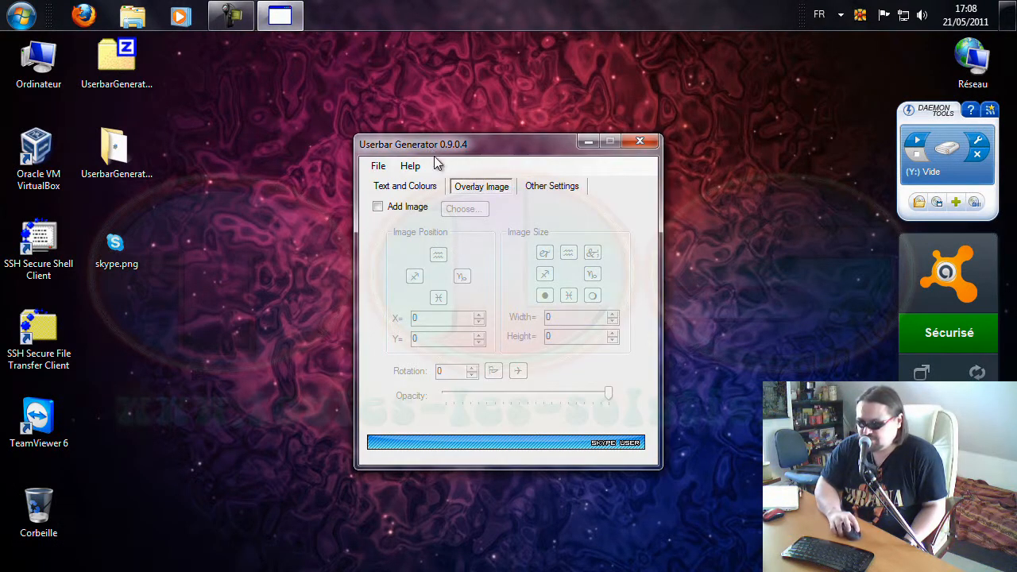
Enable the overlay image on the userbar and load skype.png from the desktop
click(395, 209)
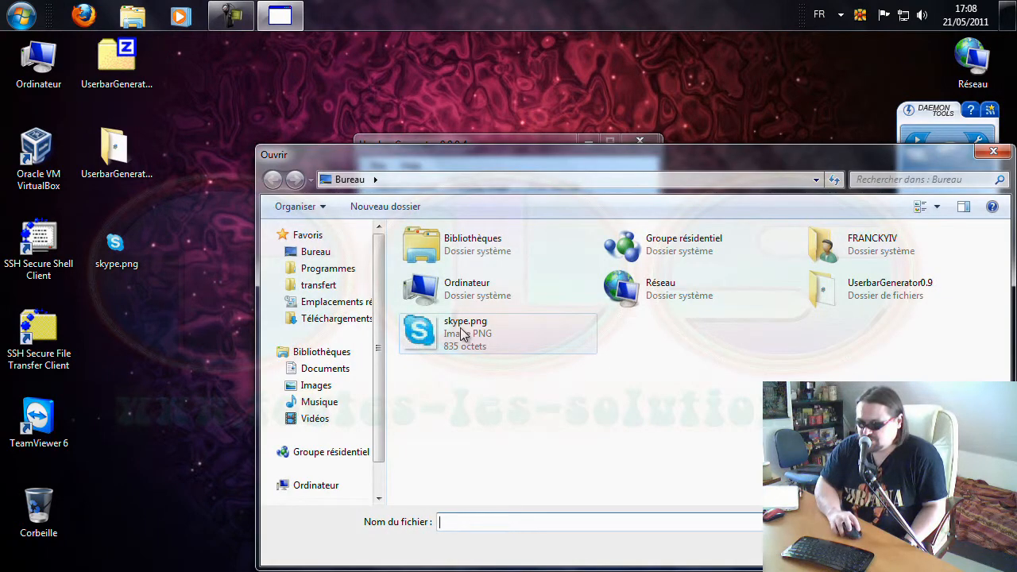
click(486, 343)
drag(640, 153, 512, 69)
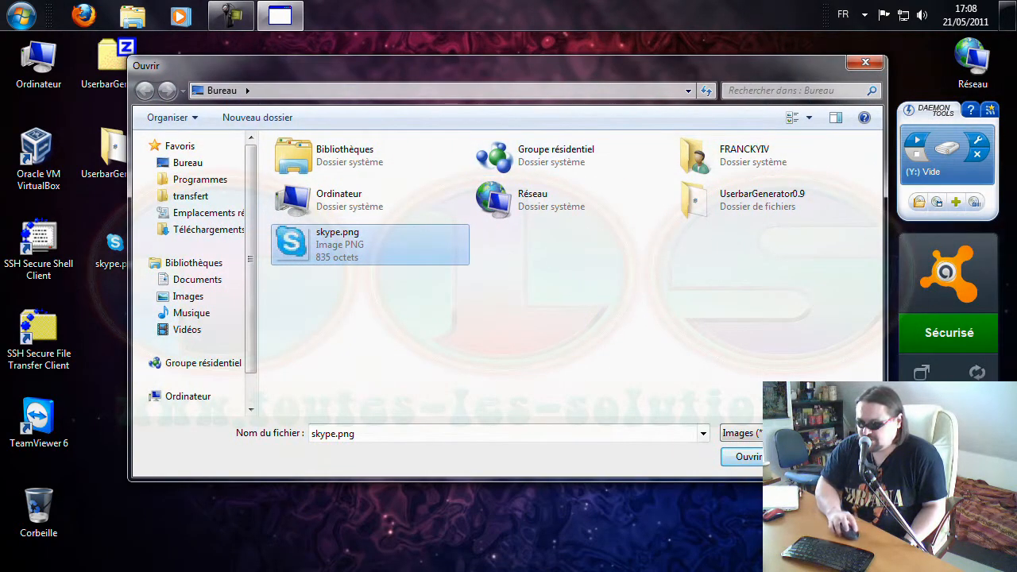
click(753, 458)
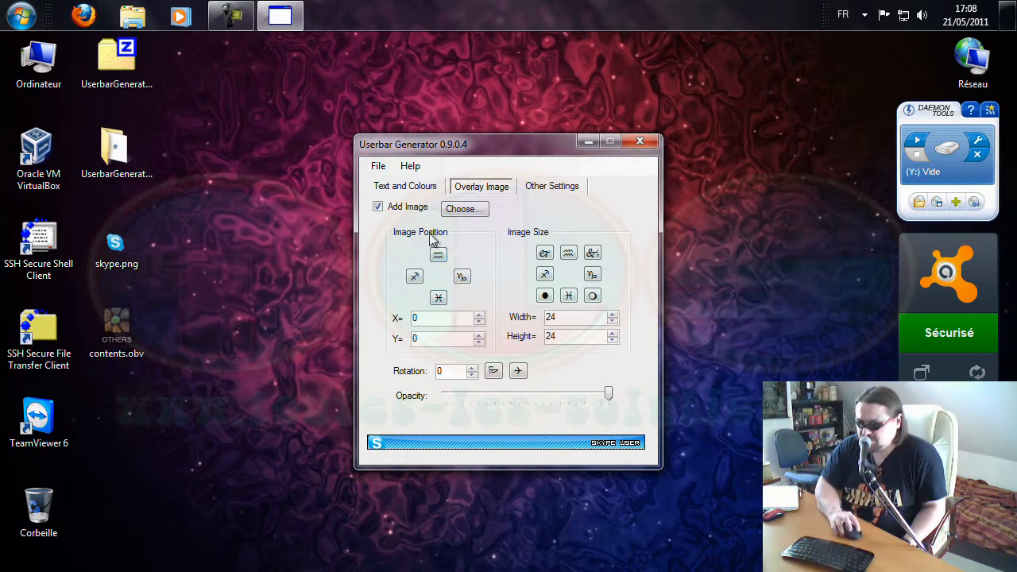
Position the overlay icon at X 3 and Y -1 and set its rotation to 352
click(462, 277)
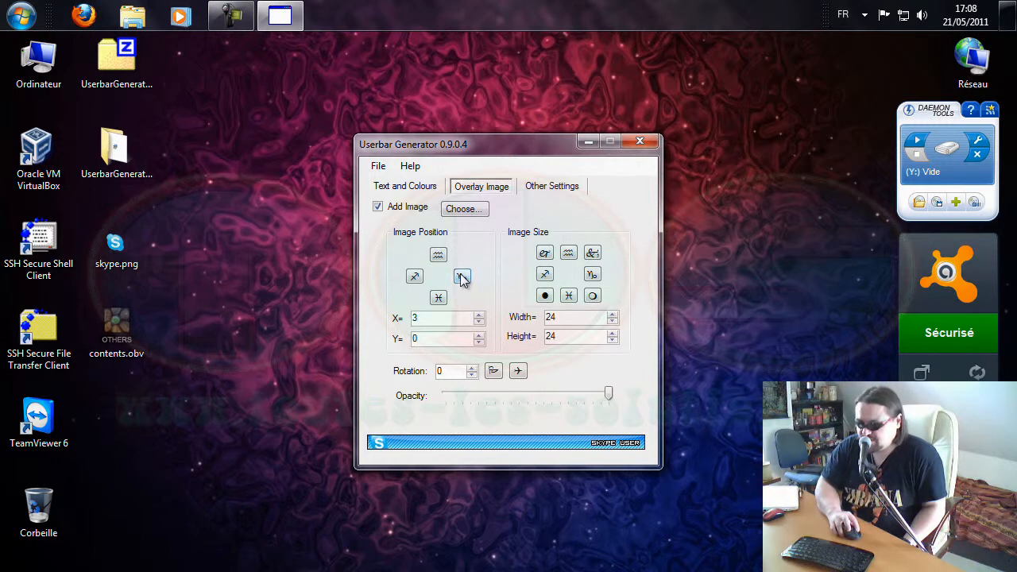
click(438, 255)
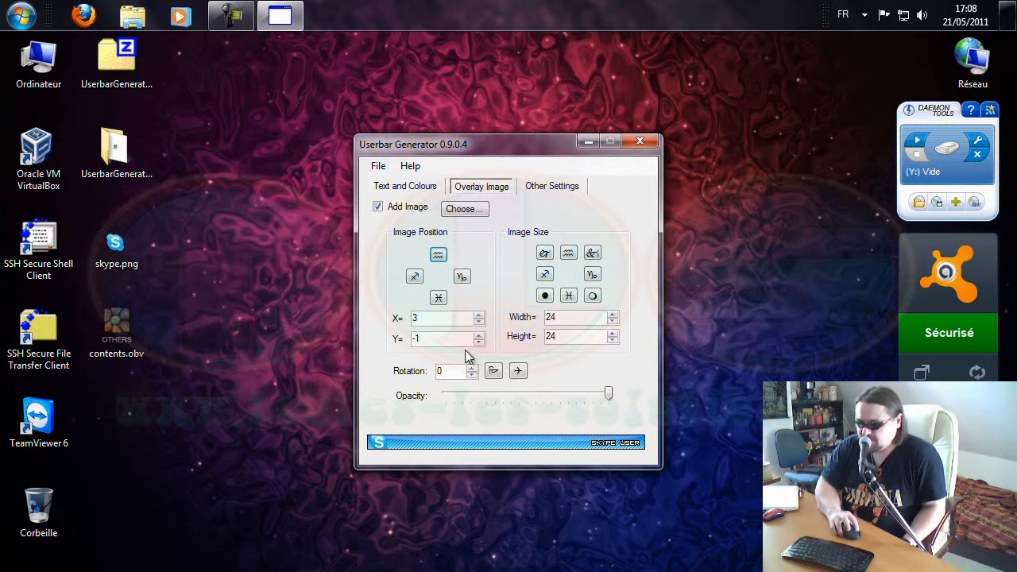
click(517, 371)
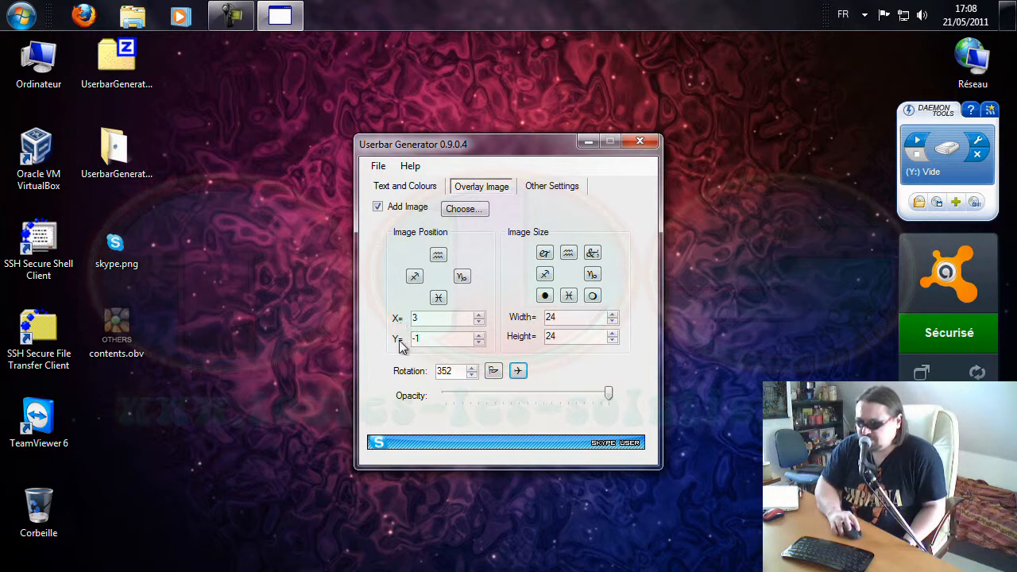
Try the userbar without the semi-transparent ellipse, re-enable it and lower its opacity slightly
click(551, 192)
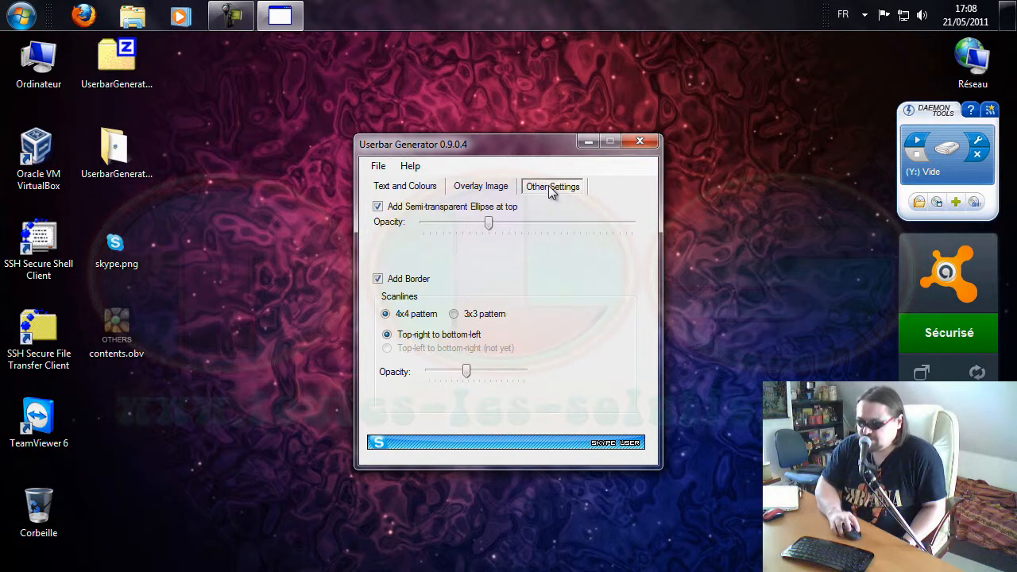
click(476, 206)
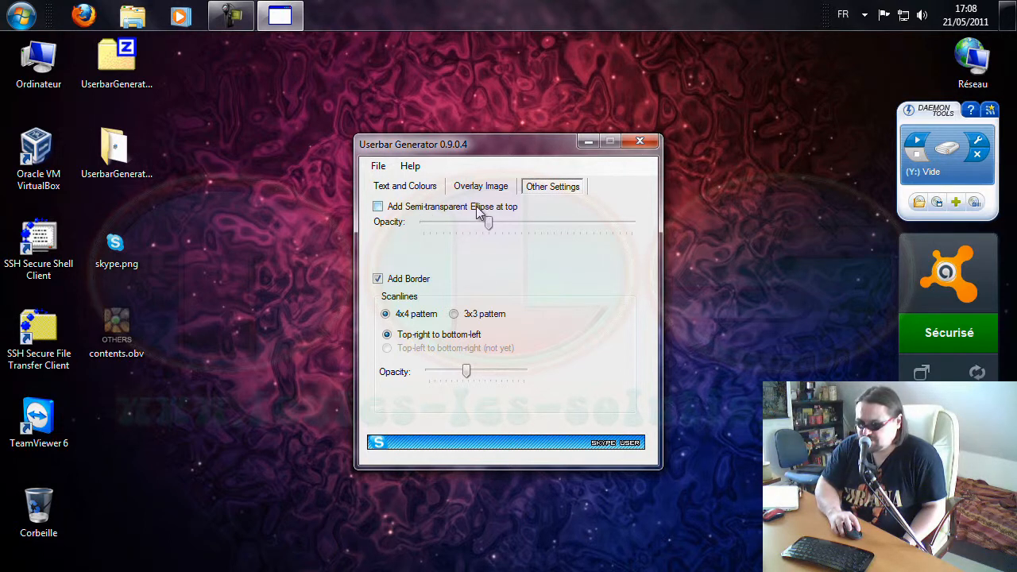
click(476, 206)
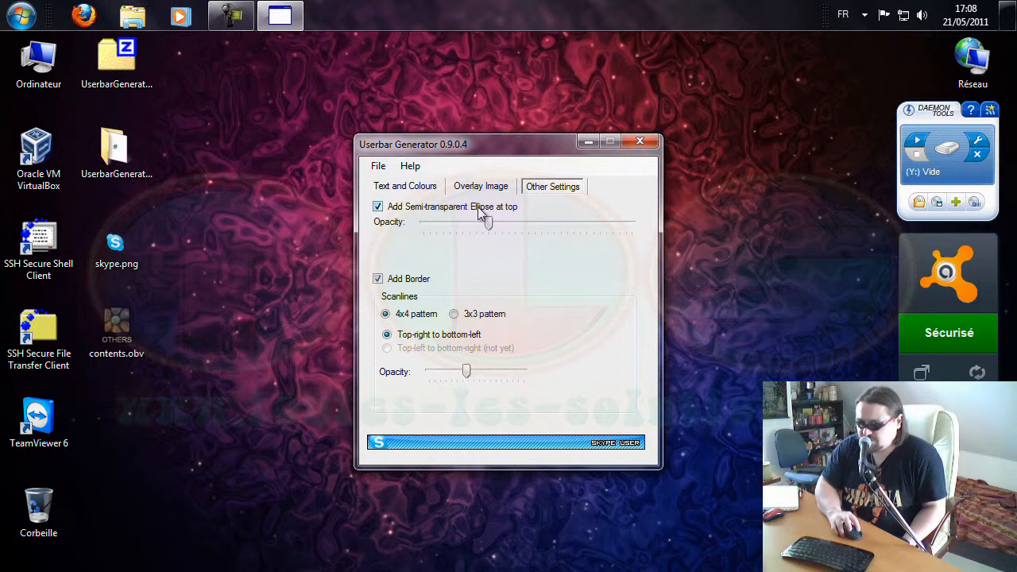
mouse_move(485, 228)
mouse_down()
mouse_move(429, 228)
mouse_move(632, 229)
mouse_move(481, 229)
mouse_up()
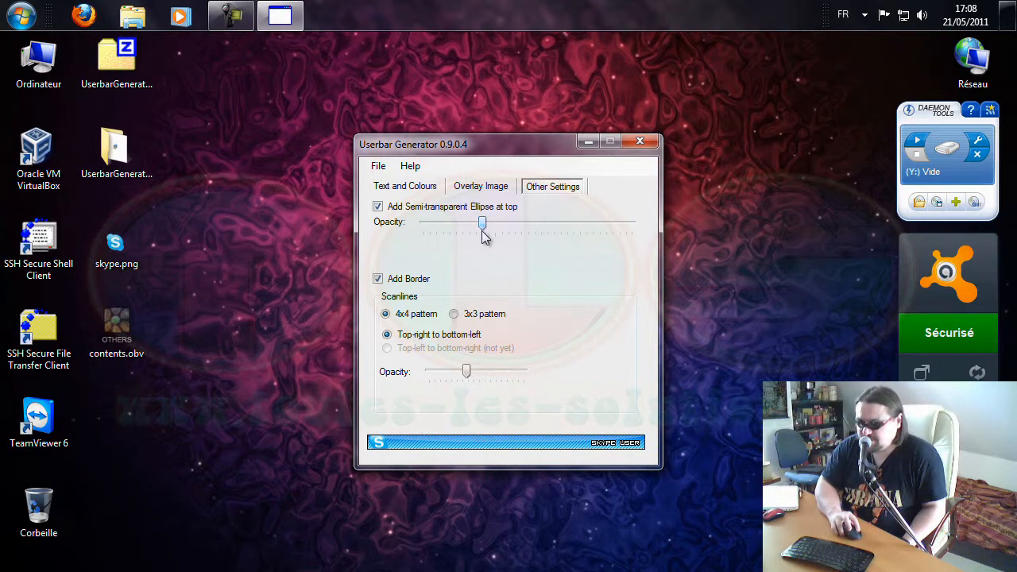
Toggle the border off and back on, and switch the scanlines to the 3x3 pattern with slightly lower opacity
click(392, 280)
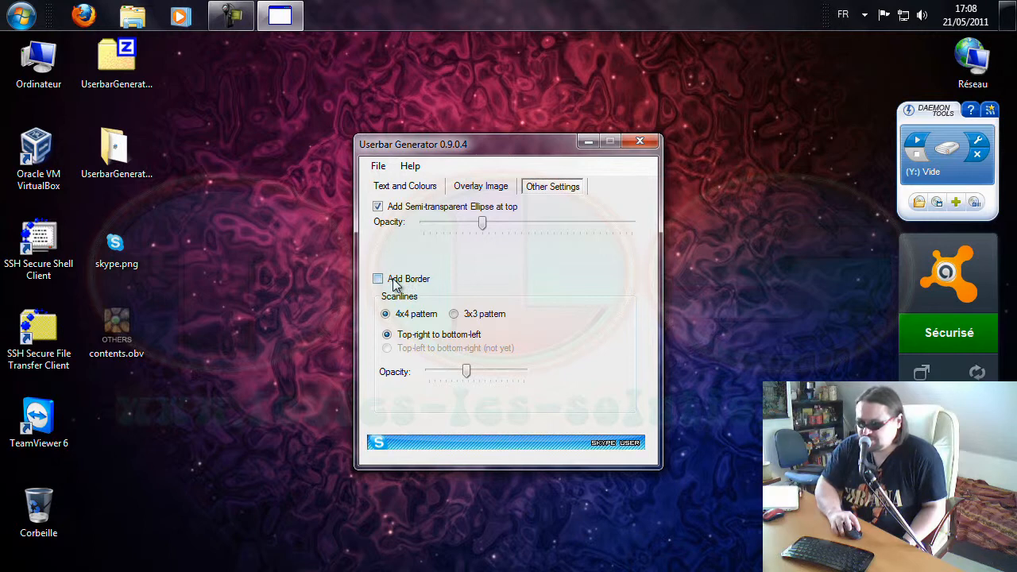
click(394, 282)
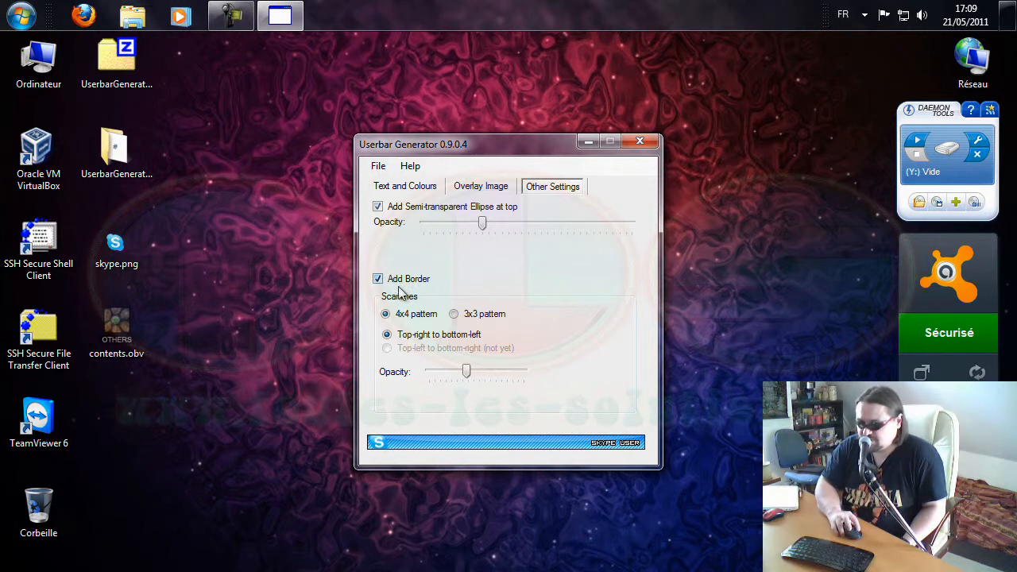
click(454, 315)
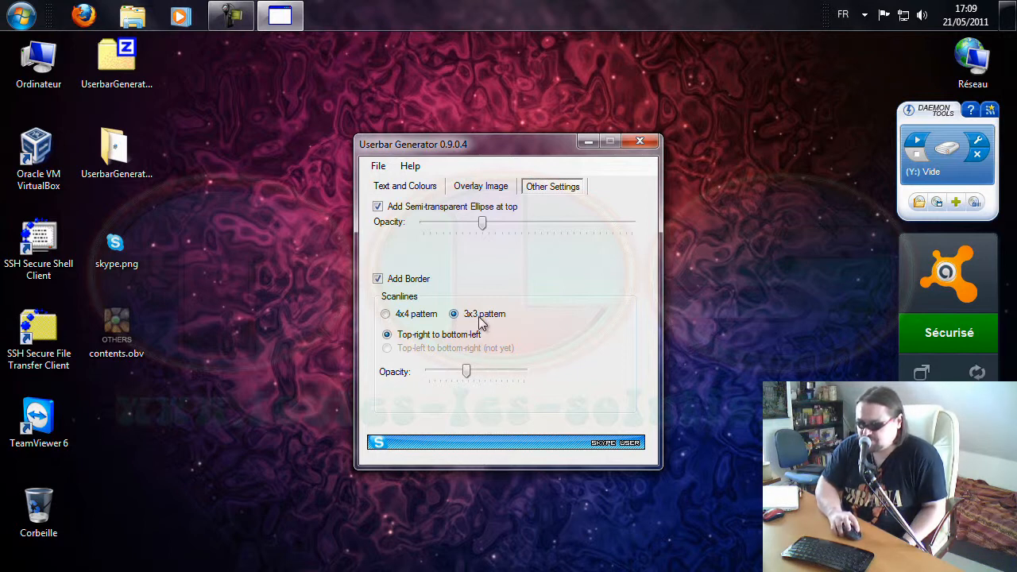
mouse_move(469, 374)
mouse_down()
mouse_move(431, 375)
mouse_move(518, 371)
mouse_move(455, 370)
mouse_move(464, 371)
mouse_up()
Save the userbar image to the desktop as userbar.png and dismiss the confirmation
click(380, 167)
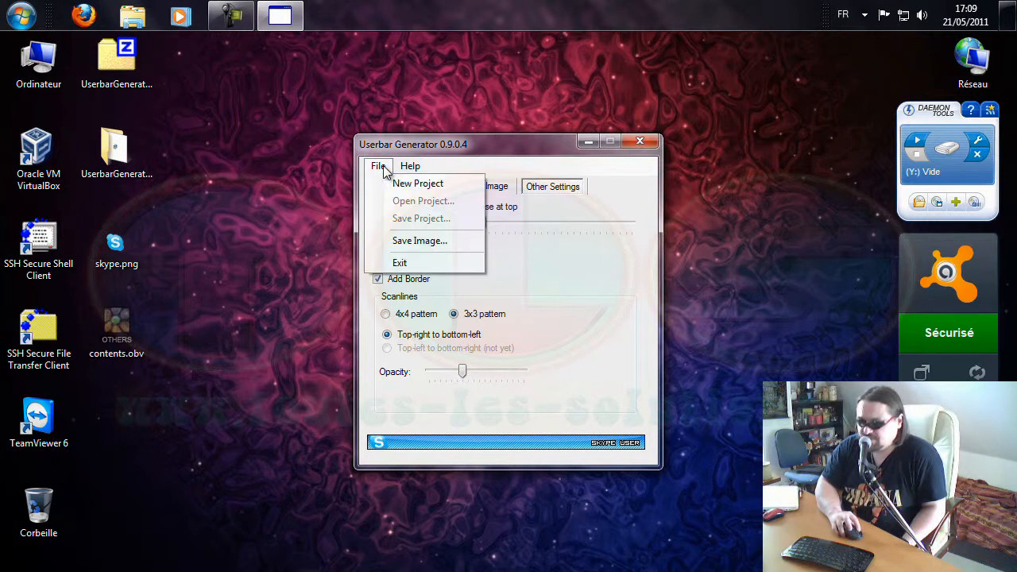
click(421, 240)
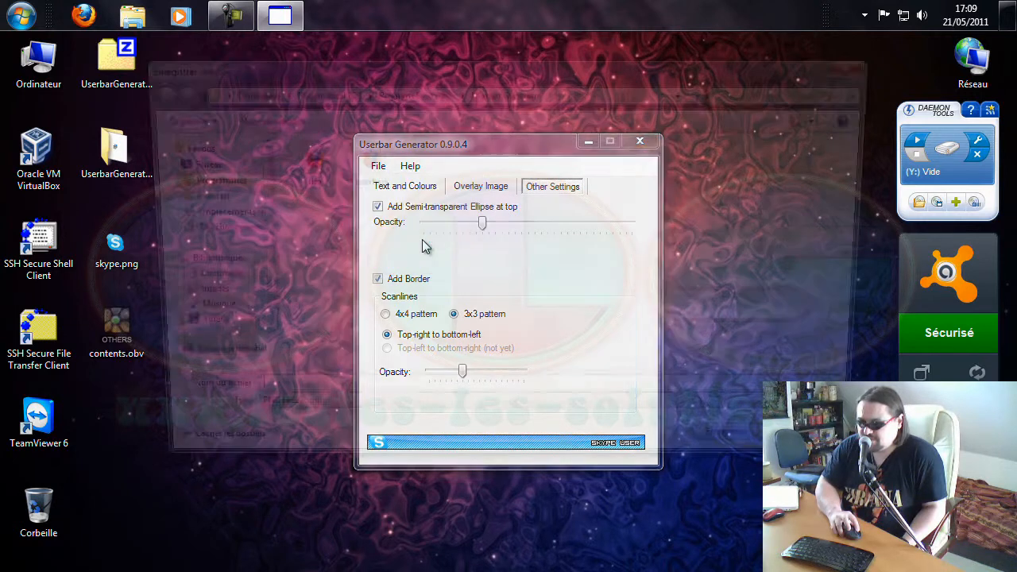
click(188, 163)
click(341, 400)
text(userbar.pn)
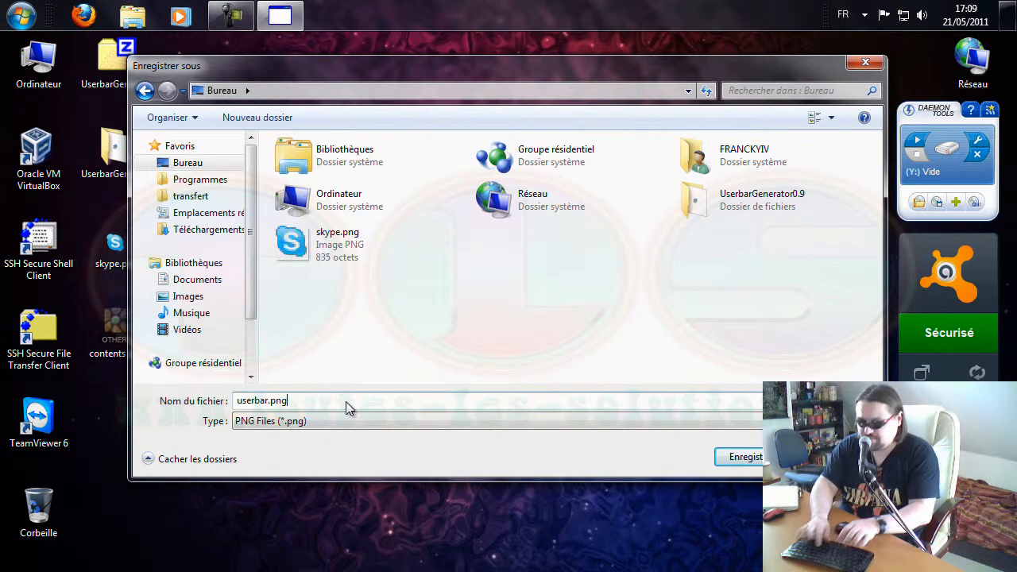
text(g)
key(Return)
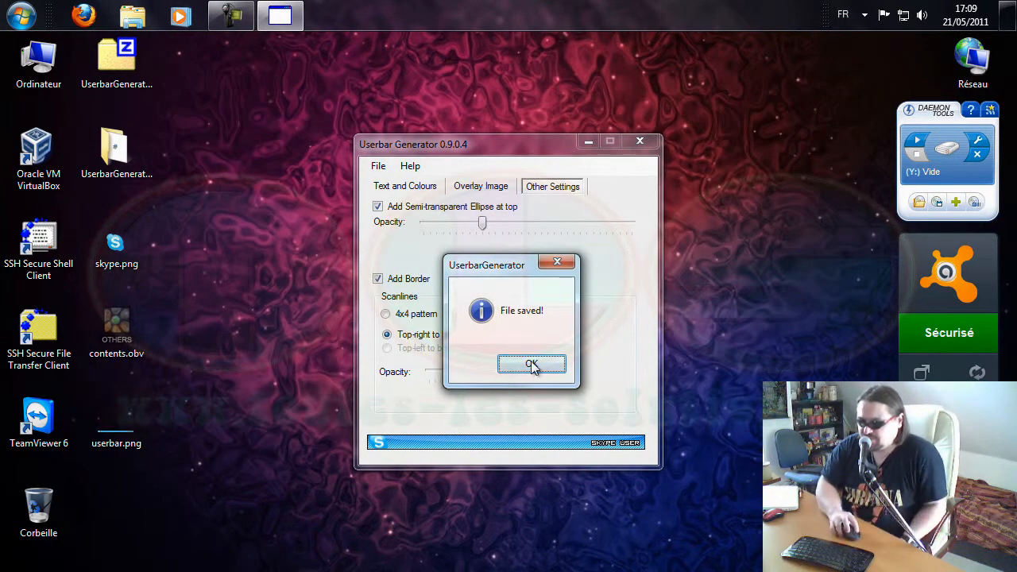
click(532, 365)
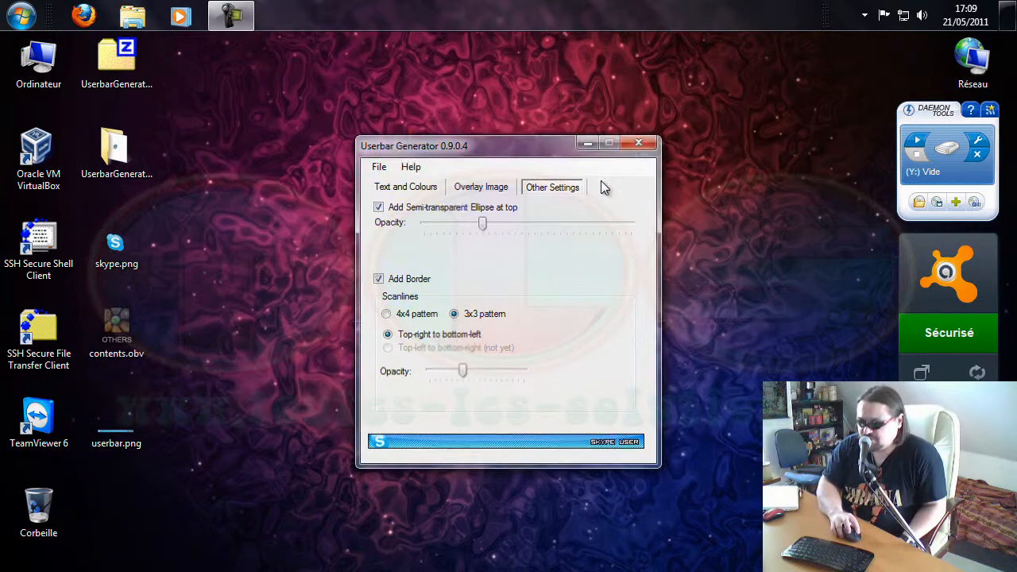
Close Userbar Generator, view the saved userbar.png in XnView and close the viewer
click(638, 142)
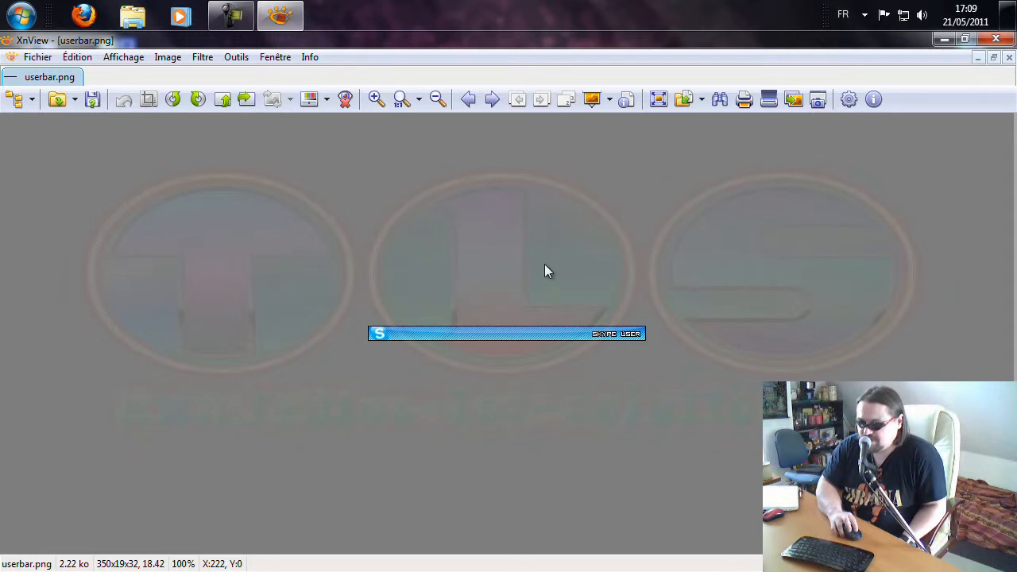
key(Escape)
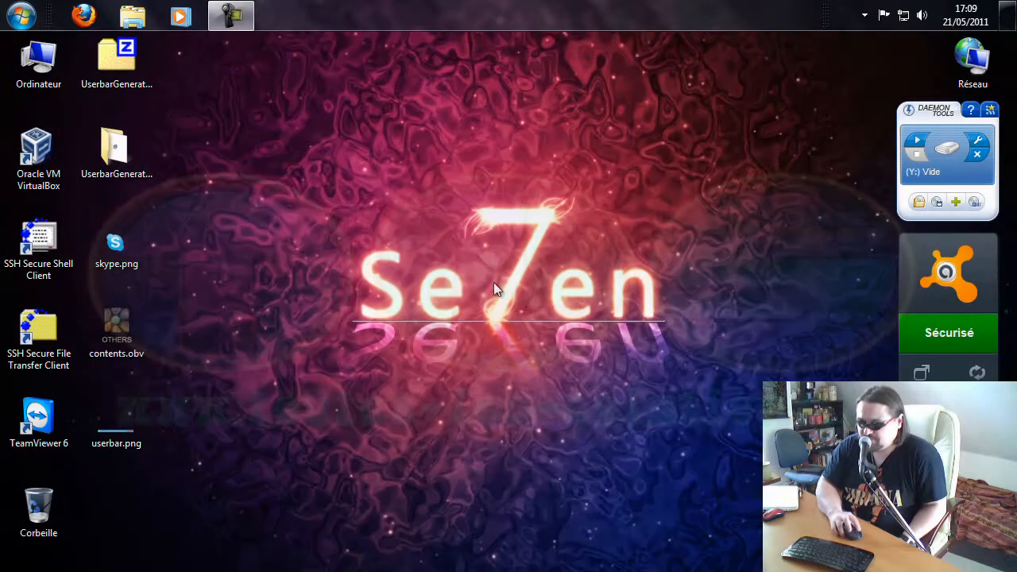